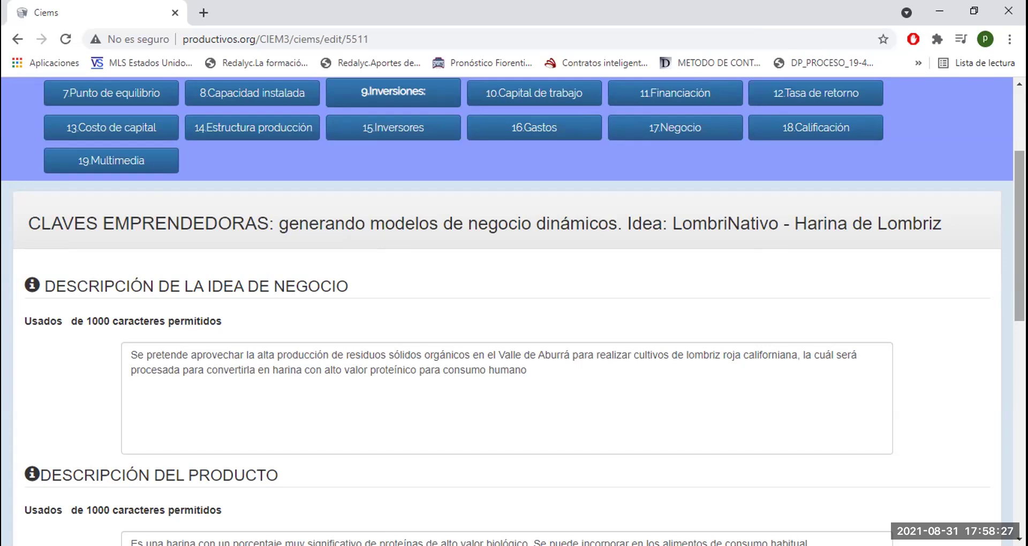
Open the Margen de contribución section of the LombriNativo project and review its cost structure and product portfolio tables.
scroll(643, 178, "up", 2)
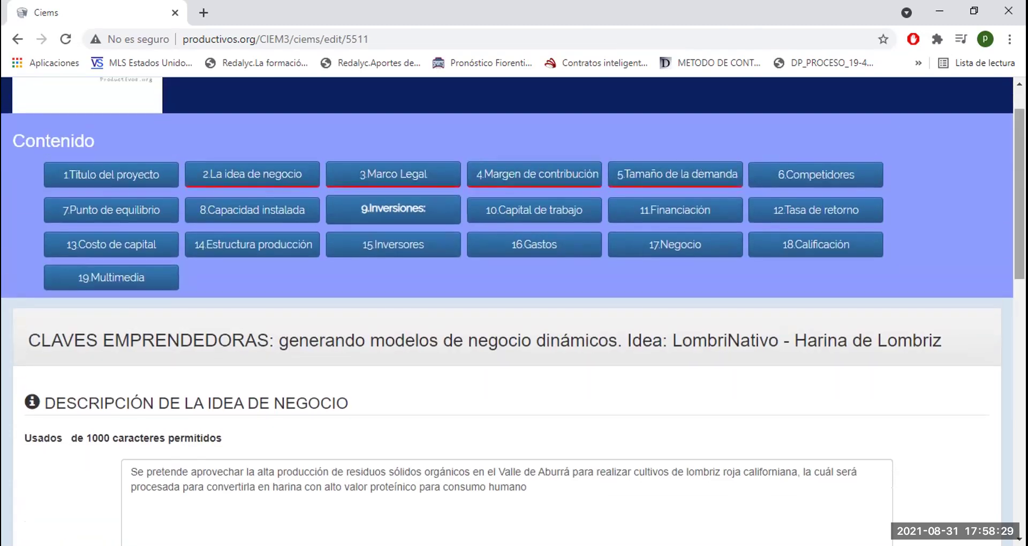
left_click(557, 174)
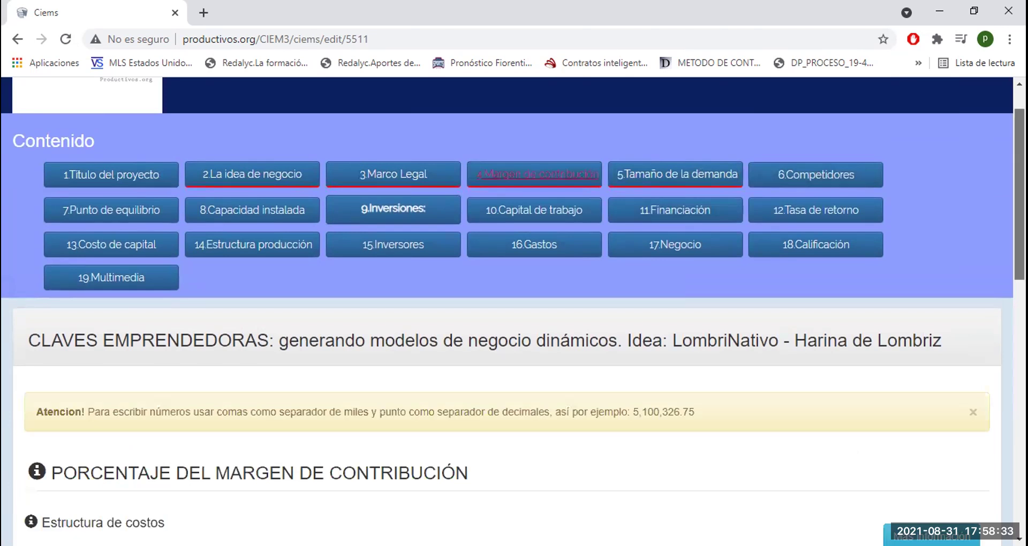
scroll(789, 189, "down", 2)
scroll(512, 311, "down", 2)
scroll(1007, 336, "down", 4)
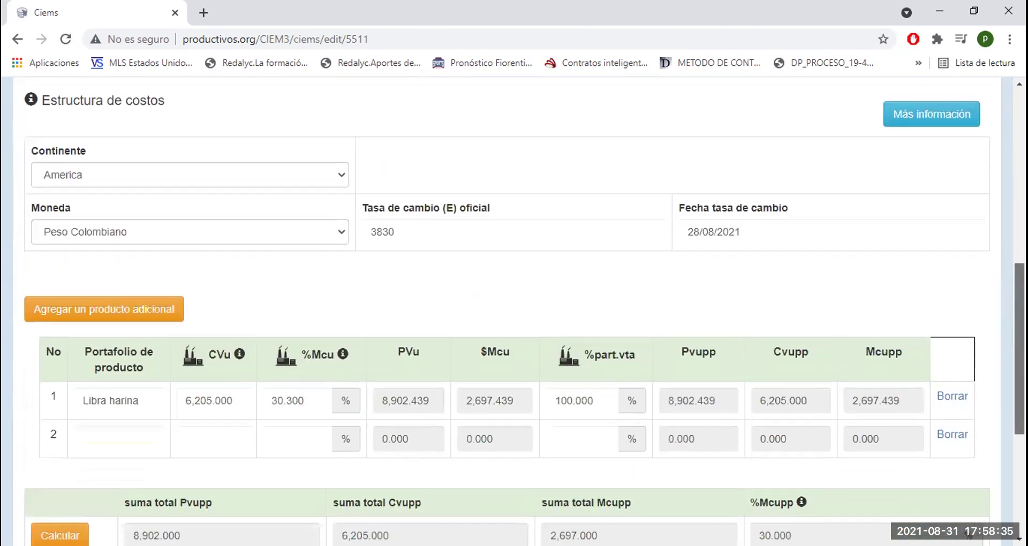
scroll(1007, 336, "down", 2)
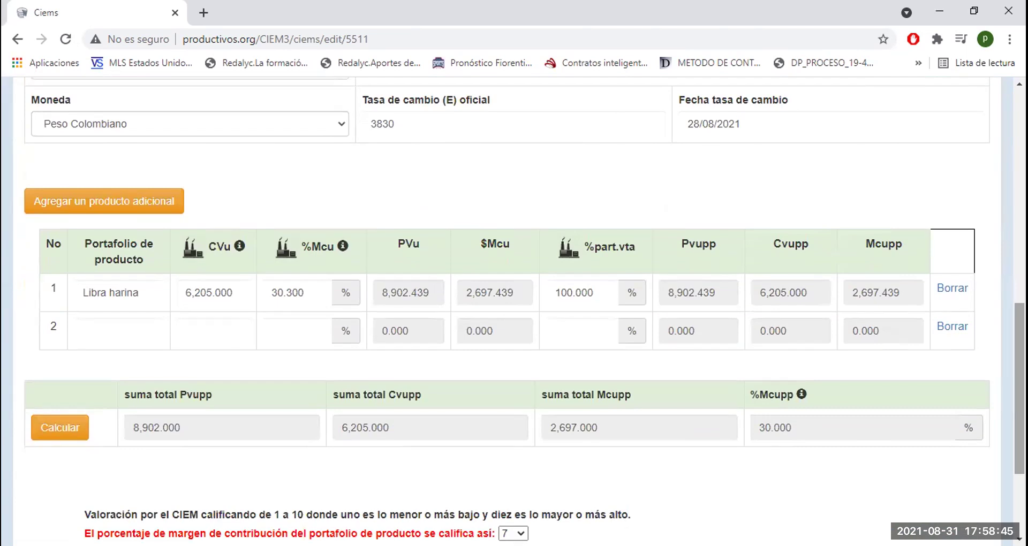
scroll(514, 311, "down", 3)
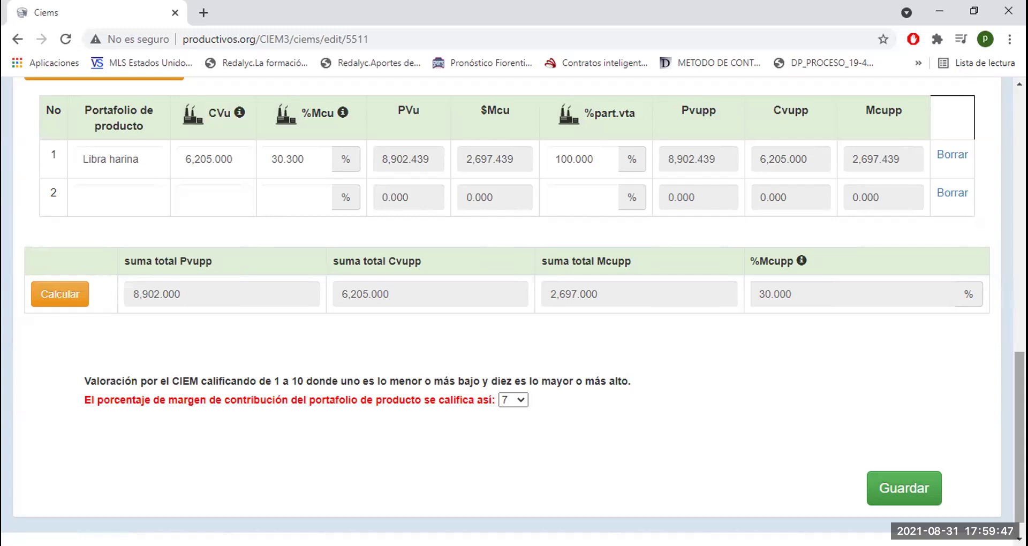
Open the Capacidad instalada section, dismiss its alerts and review the required information for the capacity calculation.
scroll(514, 300, "up", 7)
scroll(758, 261, "up", 4)
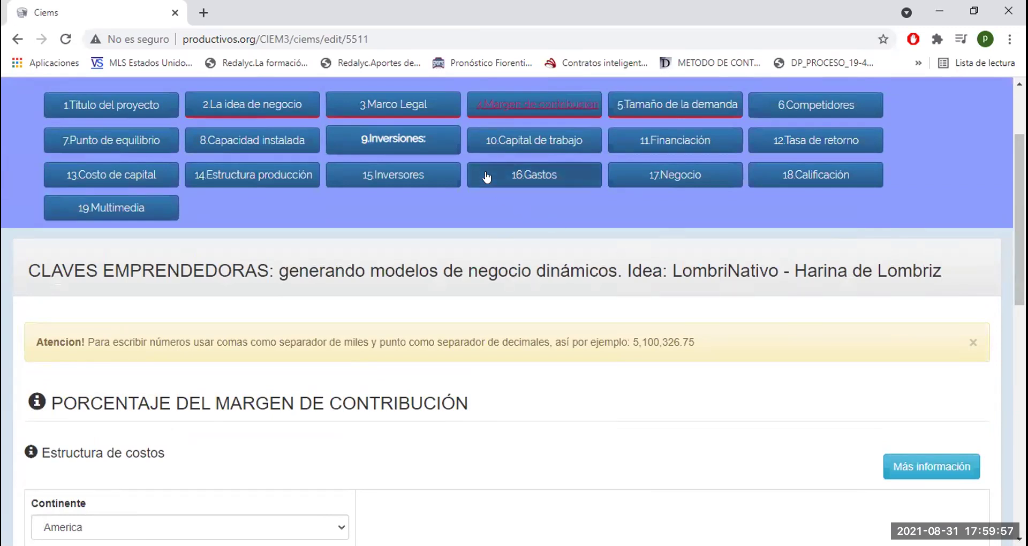
left_click(251, 140)
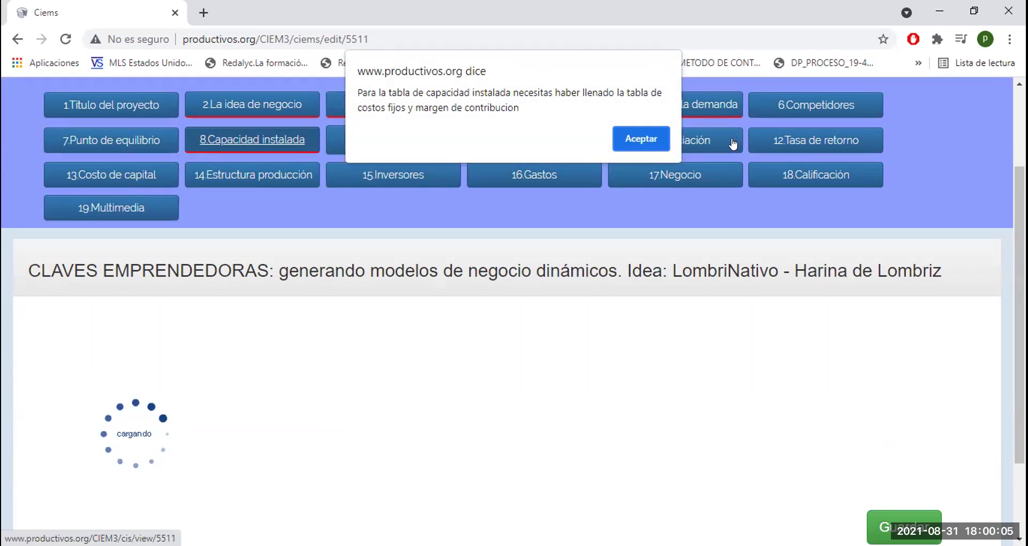
left_click(632, 139)
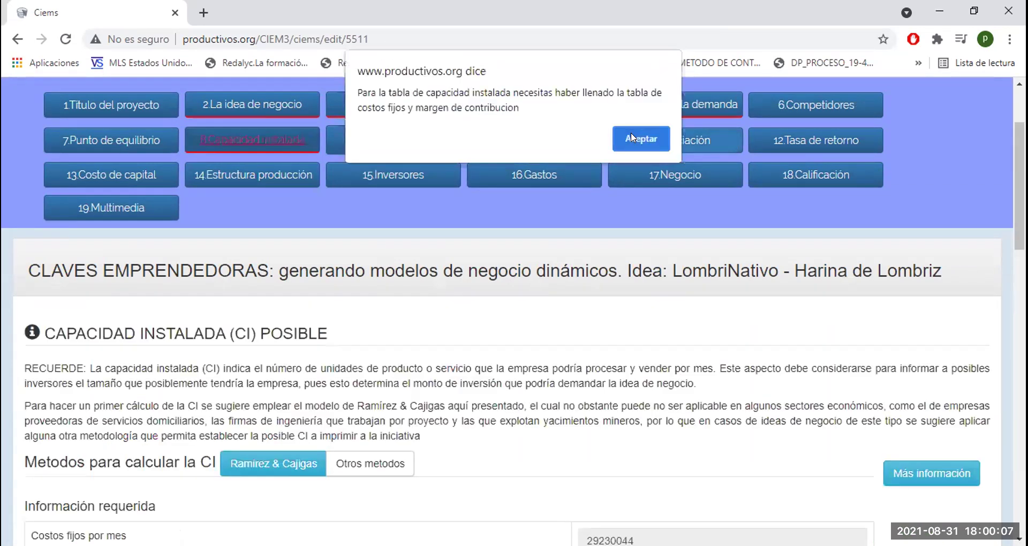
left_click(631, 133)
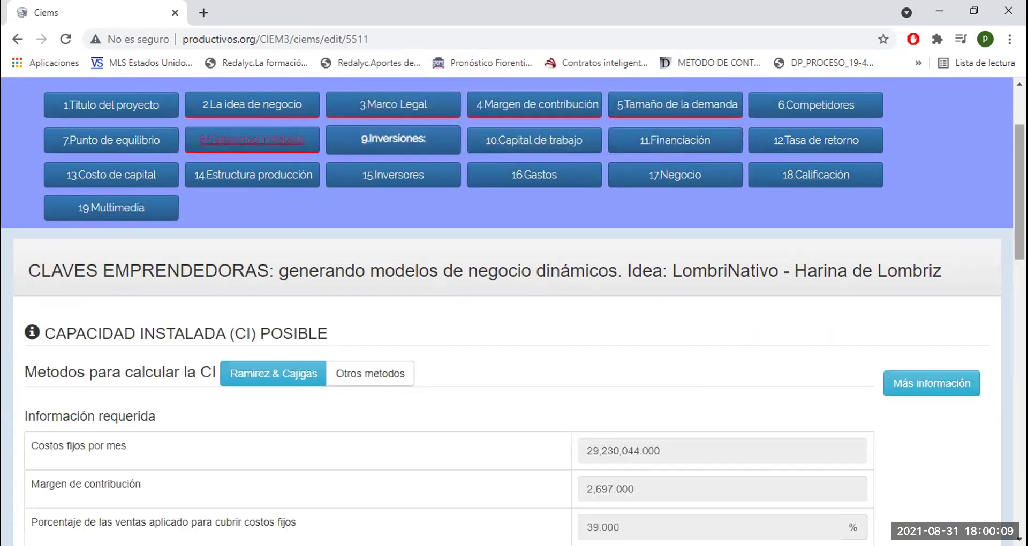
scroll(514, 310, "down", 6)
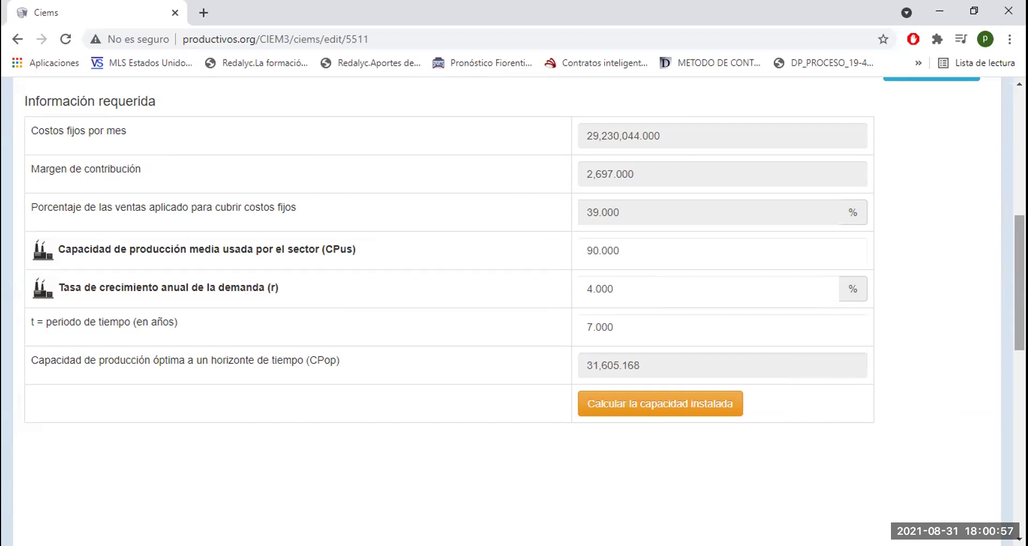
Expand the Inversiones categories and open the Maquinaria section to view the machinery and equipment investment.
scroll(437, 214, "up", 7)
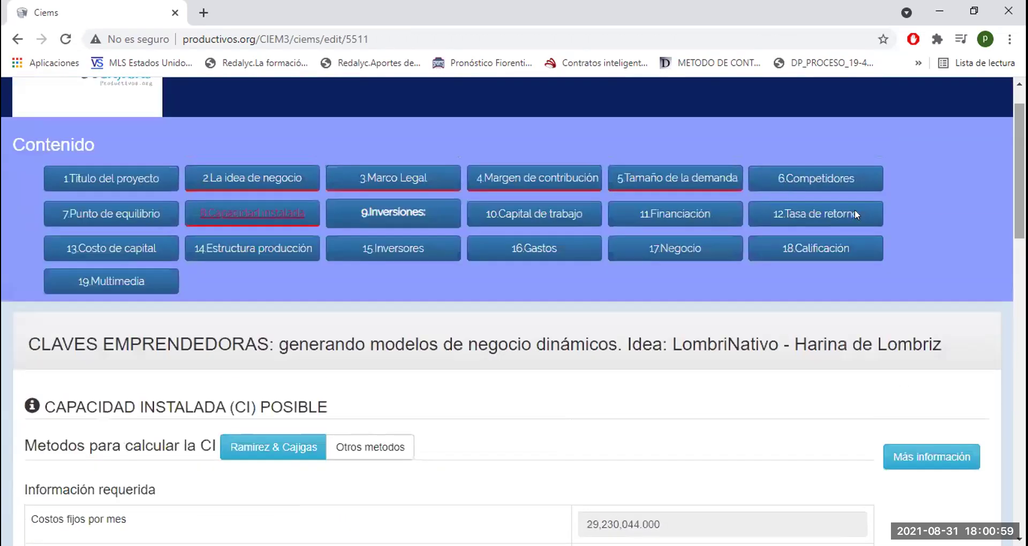
left_click(438, 215)
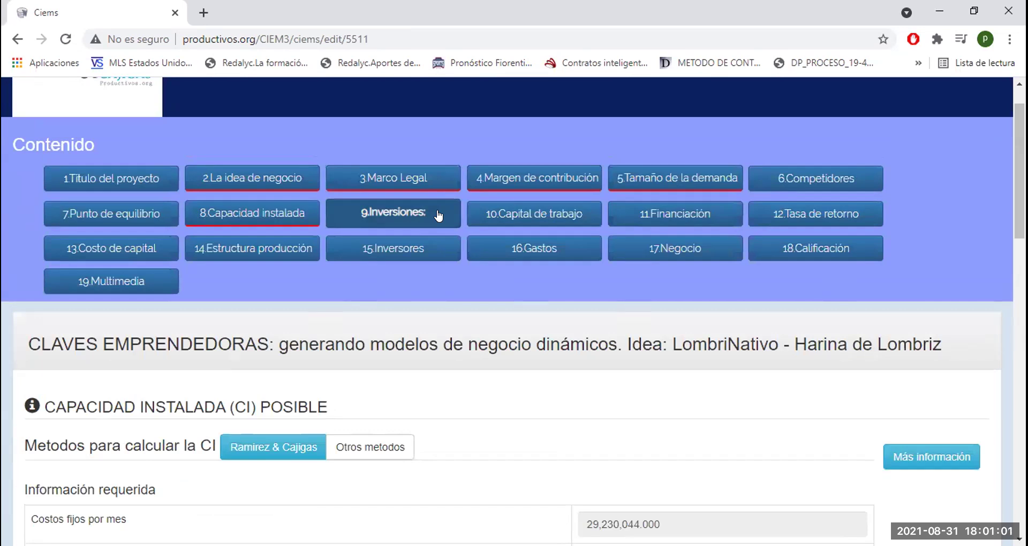
left_click(404, 223)
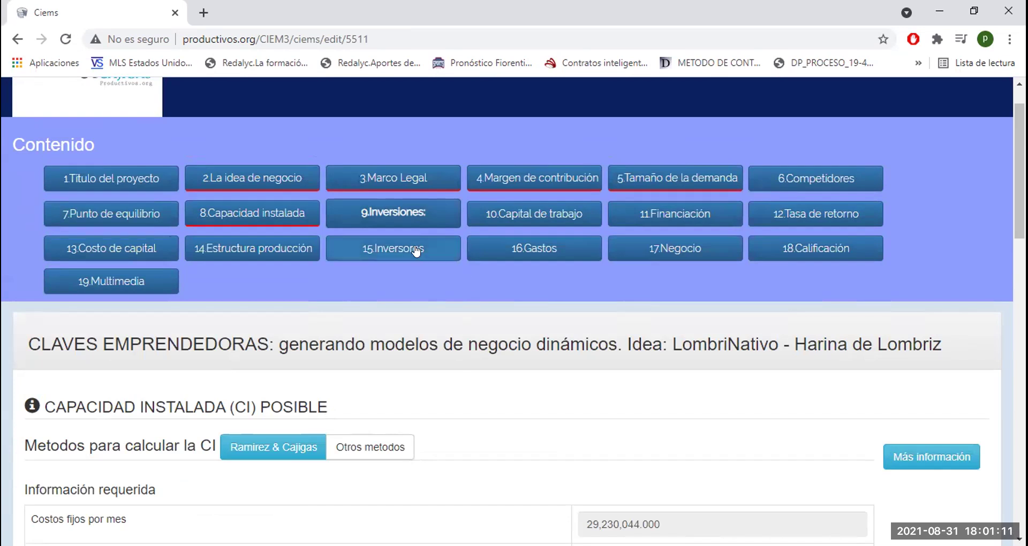
left_click(393, 212)
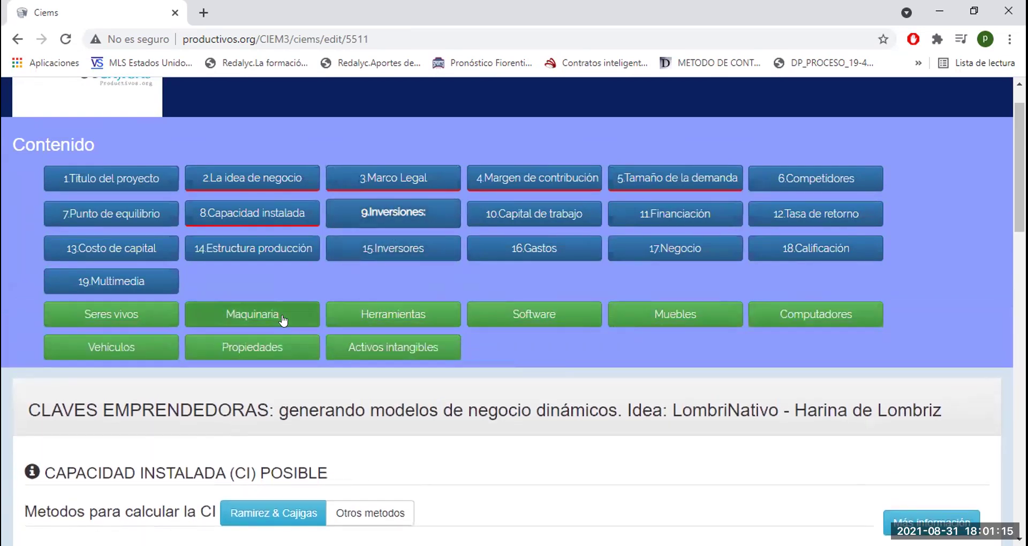
left_click(260, 317)
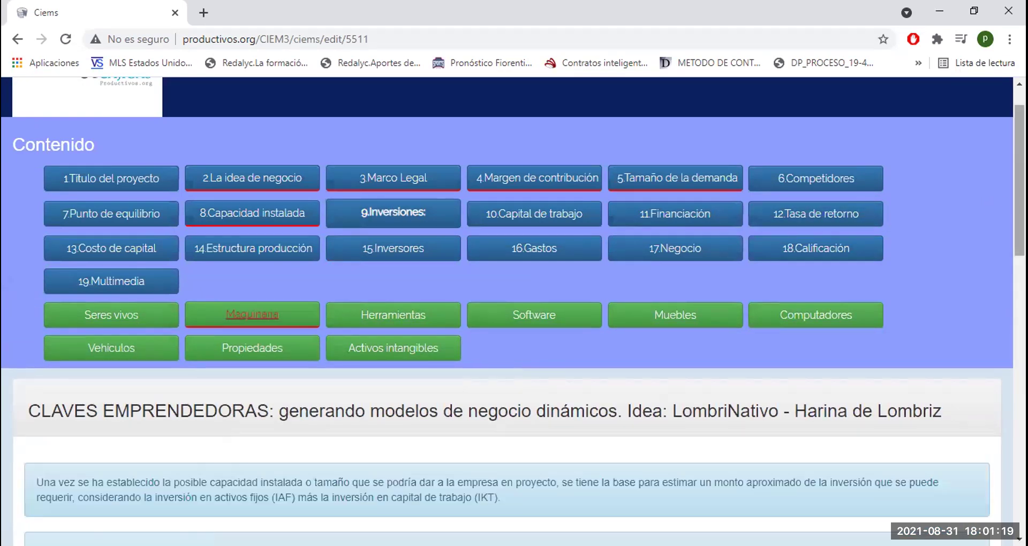
scroll(512, 312, "down", 2)
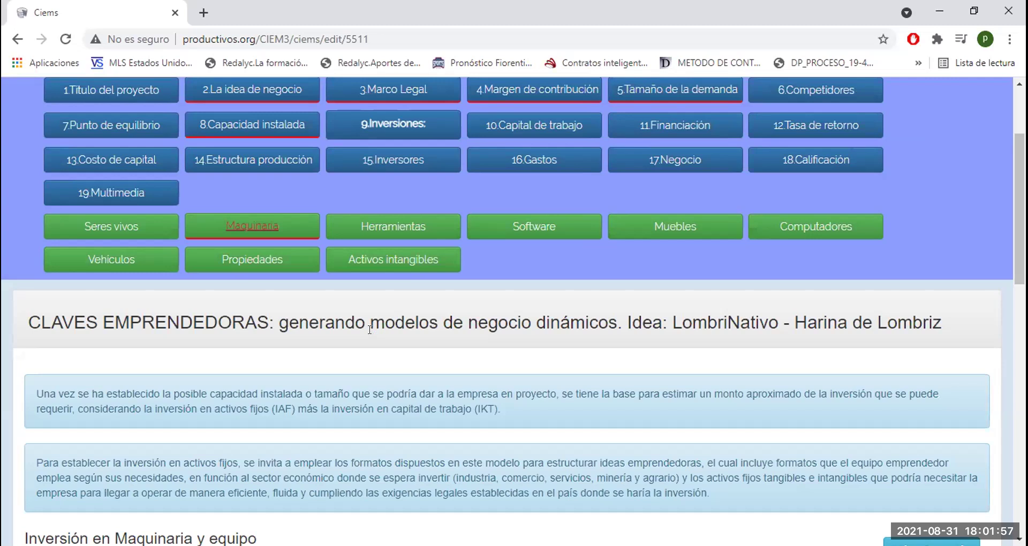
Open the Seres vivos investment category and view its table of production or reproduction species.
left_click(143, 234)
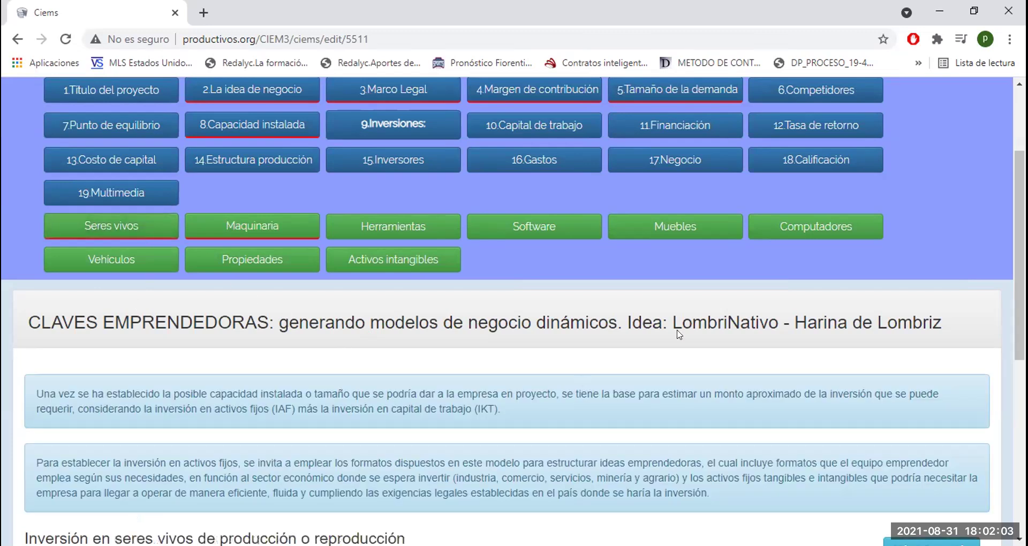
scroll(1019, 239, "down", 3)
scroll(514, 310, "down", 4)
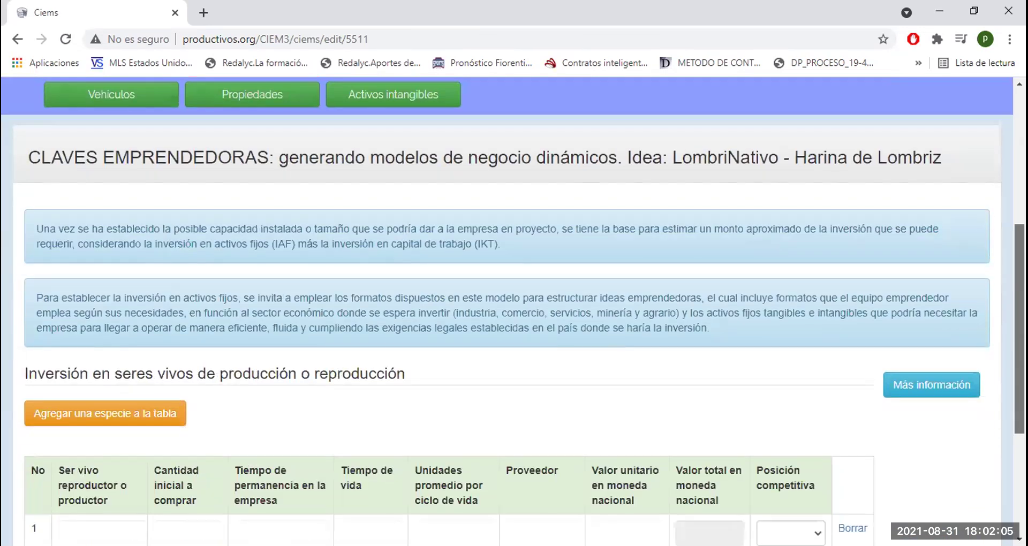
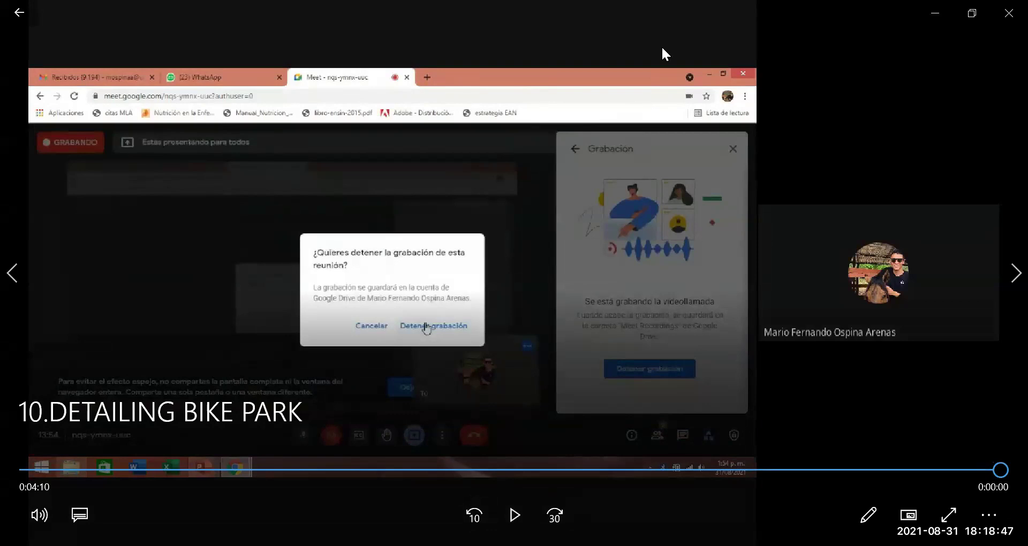
Move on to the Motorcycle detailing project, review its title and entrepreneurial team table, and dismiss the attention notice.
key("Right")
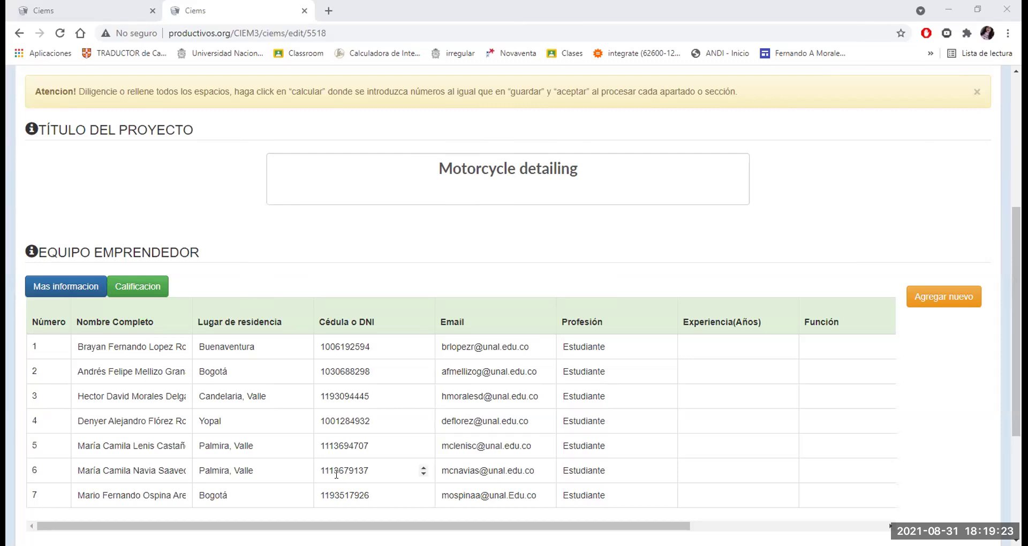
scroll(336, 469, "up", 1)
scroll(336, 469, "down", 2)
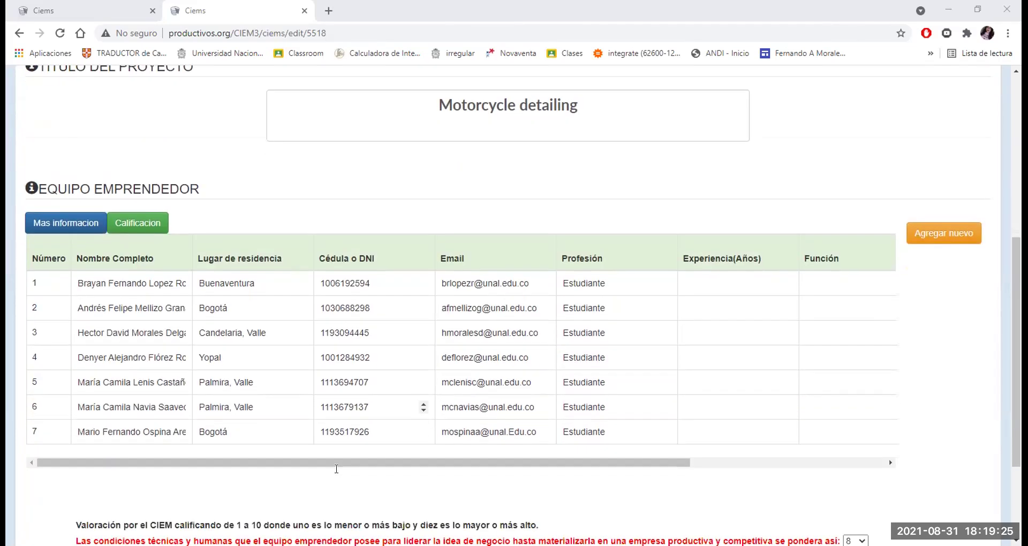
scroll(336, 469, "up", 1)
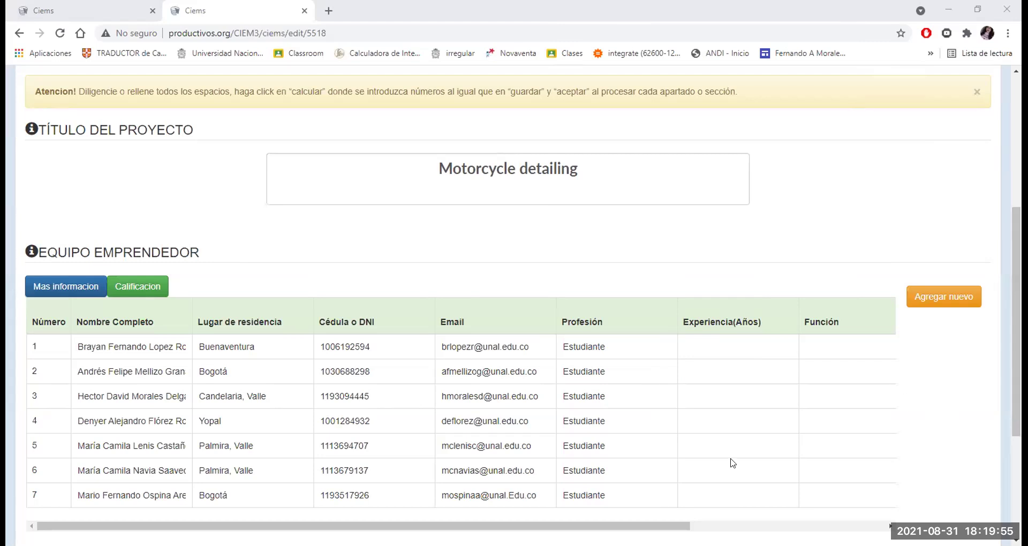
scroll(732, 462, "up", 2)
scroll(733, 458, "down", 5)
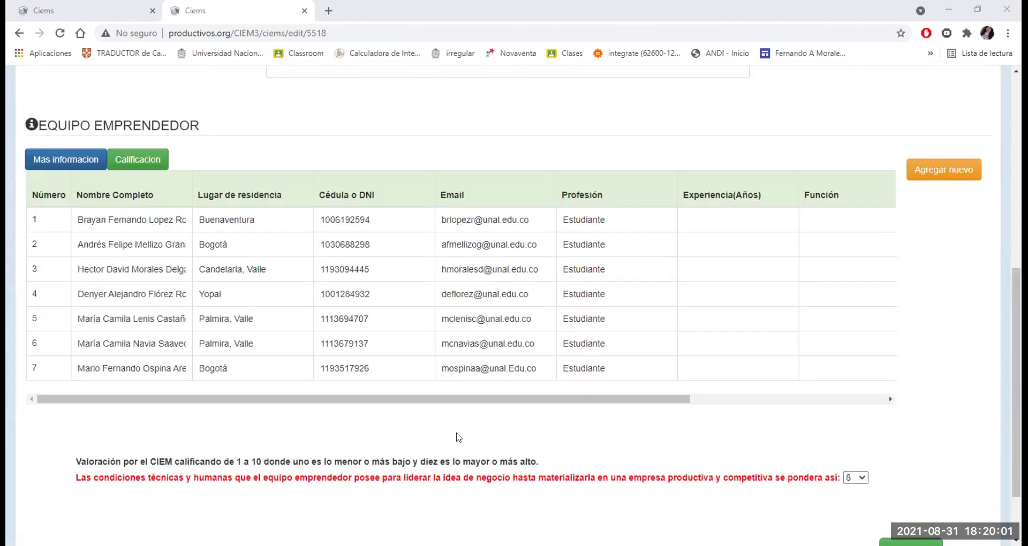
scroll(224, 391, "up", 1)
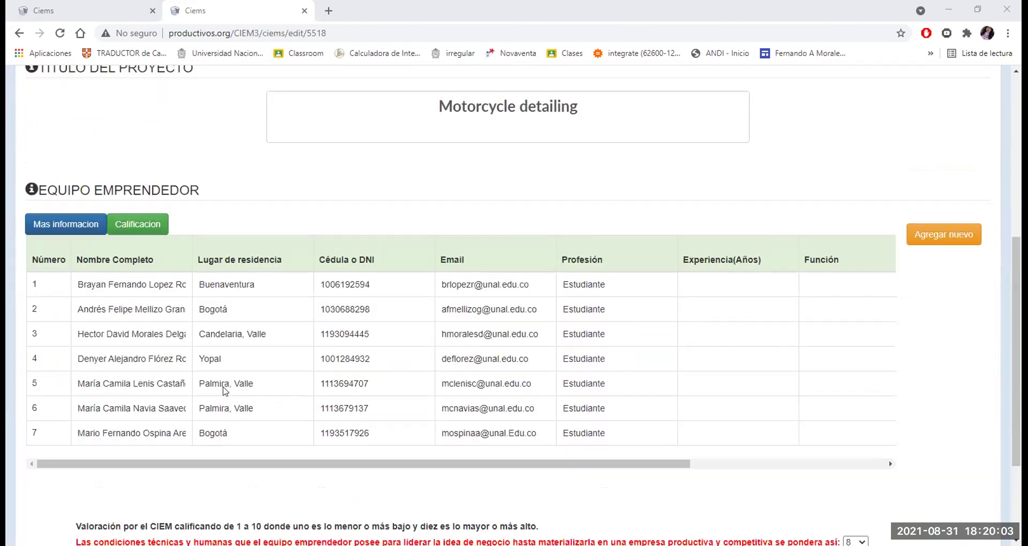
scroll(224, 392, "up", 1)
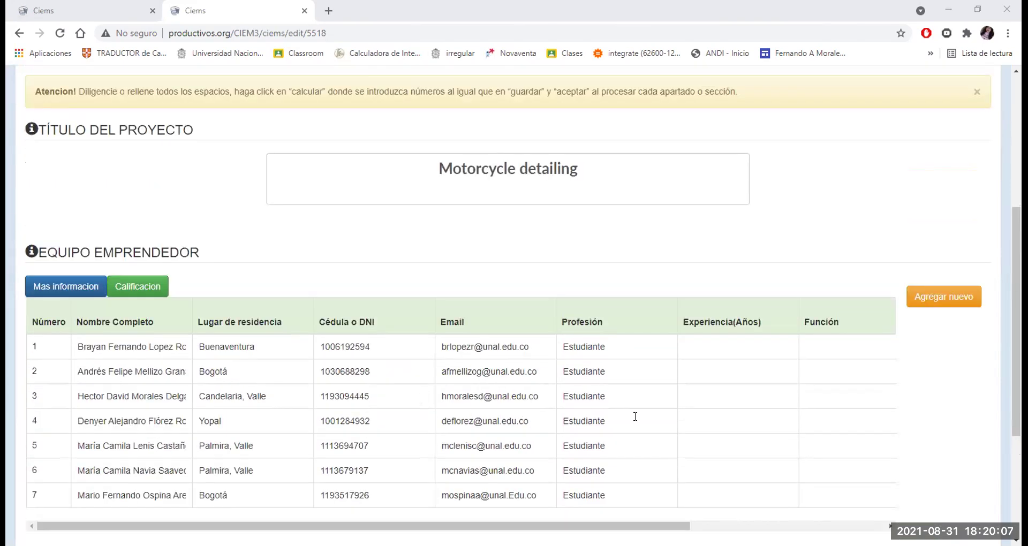
scroll(635, 417, "up", 1)
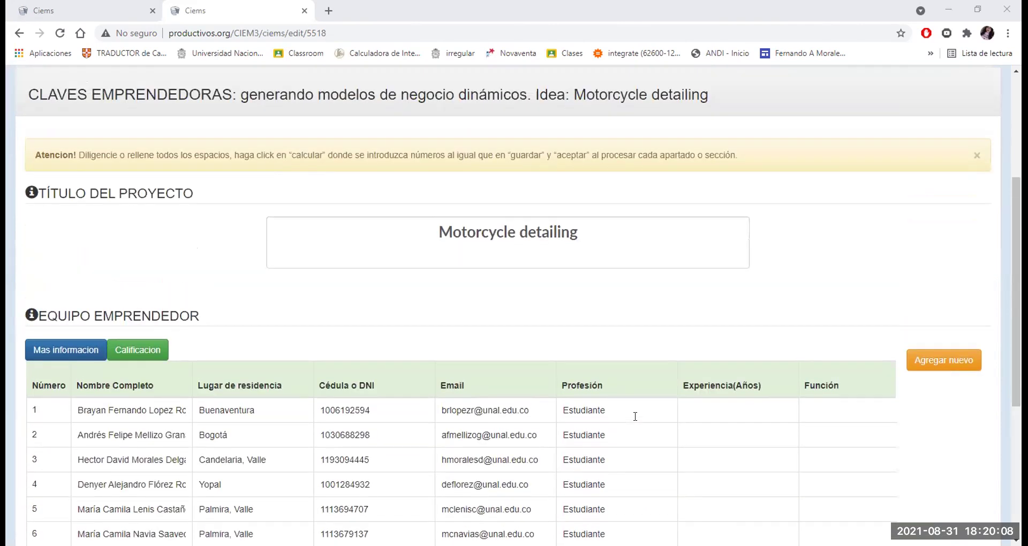
left_click(977, 154)
Open the La idea de negocio section and read the business idea and product descriptions.
scroll(508, 296, "up", 1)
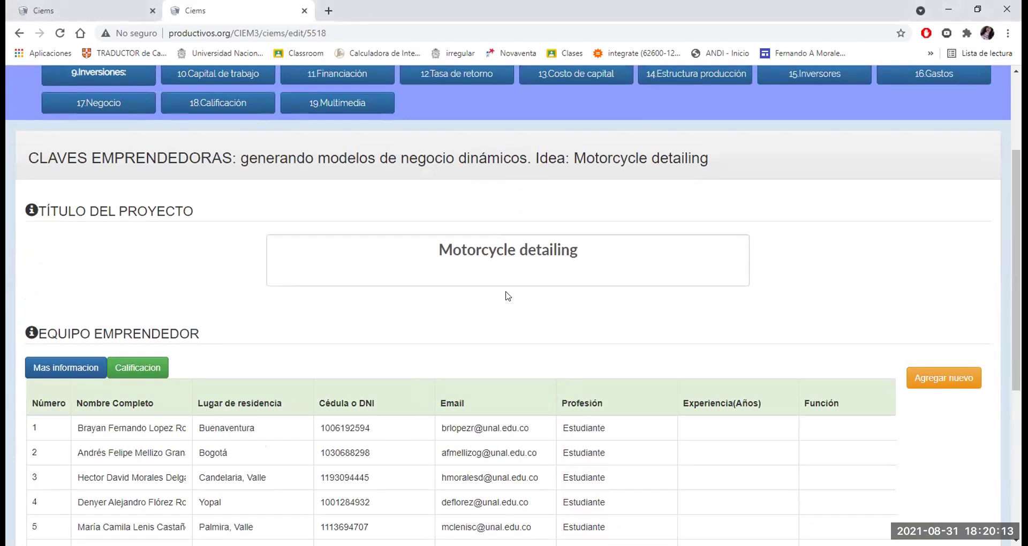
scroll(507, 296, "up", 1)
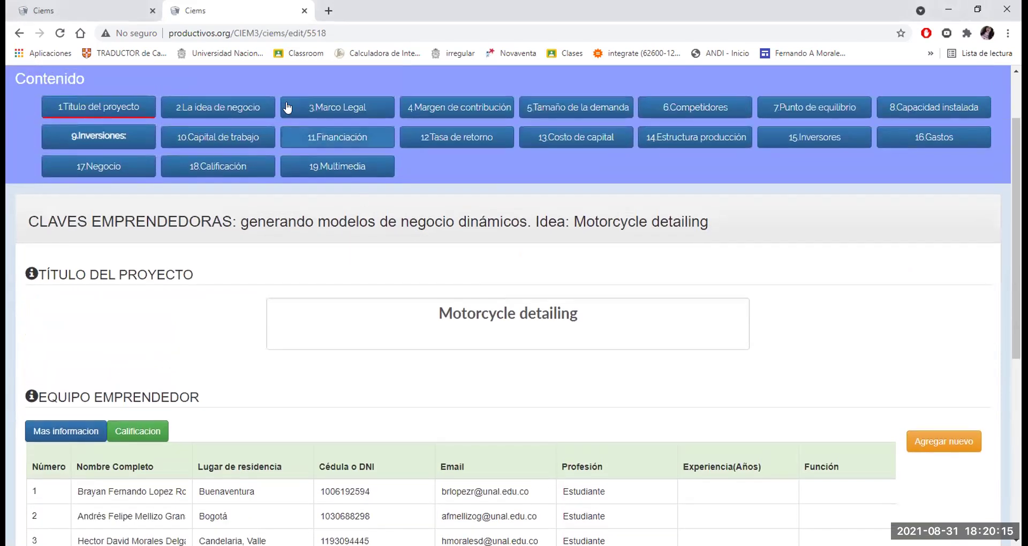
left_click(259, 107)
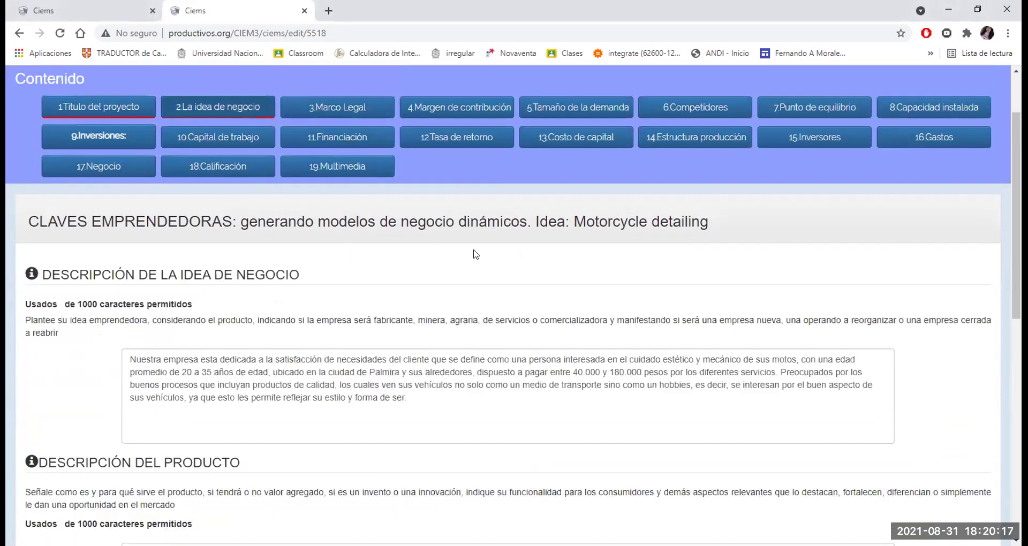
scroll(568, 274, "down", 1)
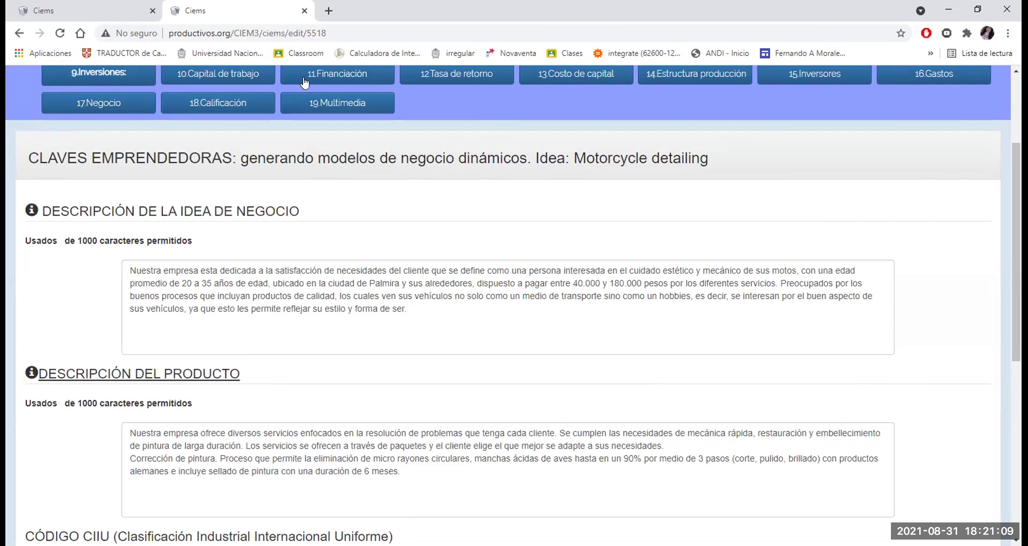
Open the Motorcycle detailing project's Margen de contribución section and examine its portfolio's product names, margins, totals and rating.
scroll(428, 177, "up", 3)
left_click(438, 172)
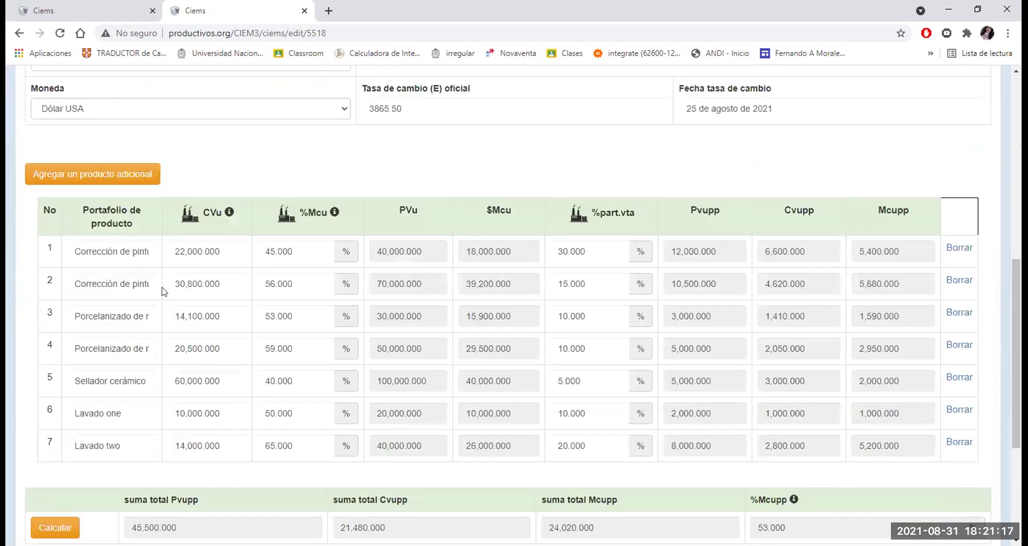
left_click(144, 316)
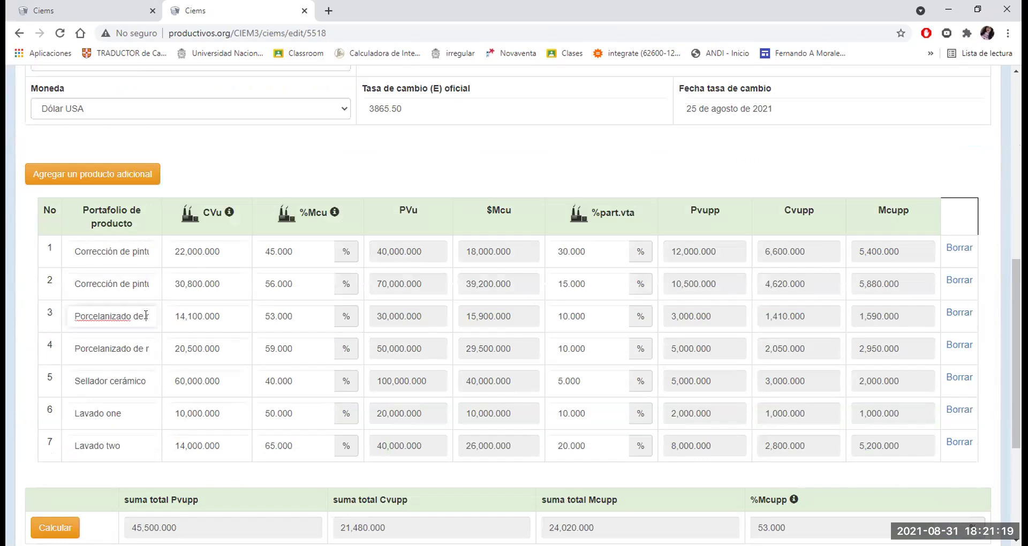
key("Right")
key("Right")
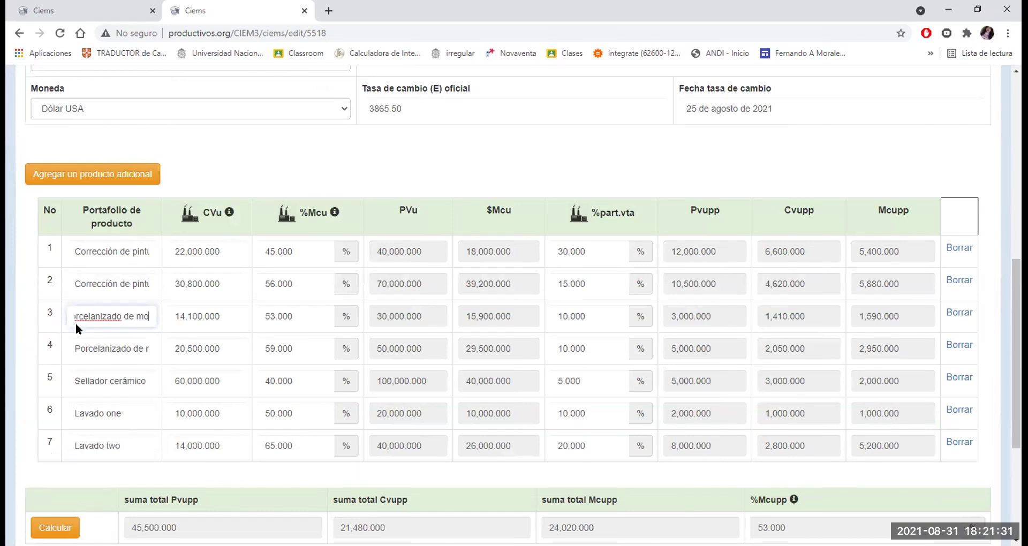
left_click(97, 284)
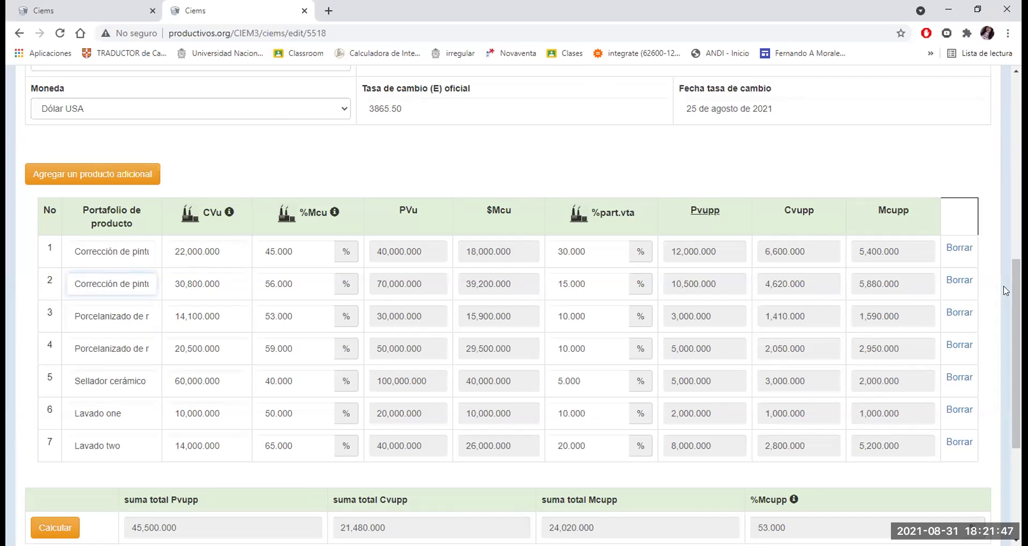
left_click_drag(1016, 292, 1016, 330)
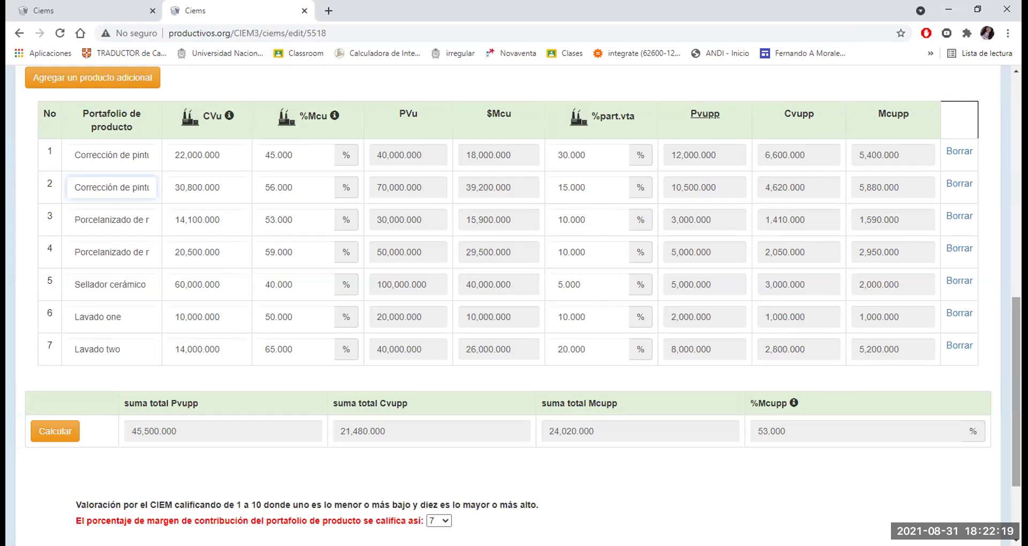
Open the Motorcycle detailing project's Tamaño de la demanda section and examine its products, markets, inhabitants and per-capita consumption.
scroll(514, 306, "up", 1)
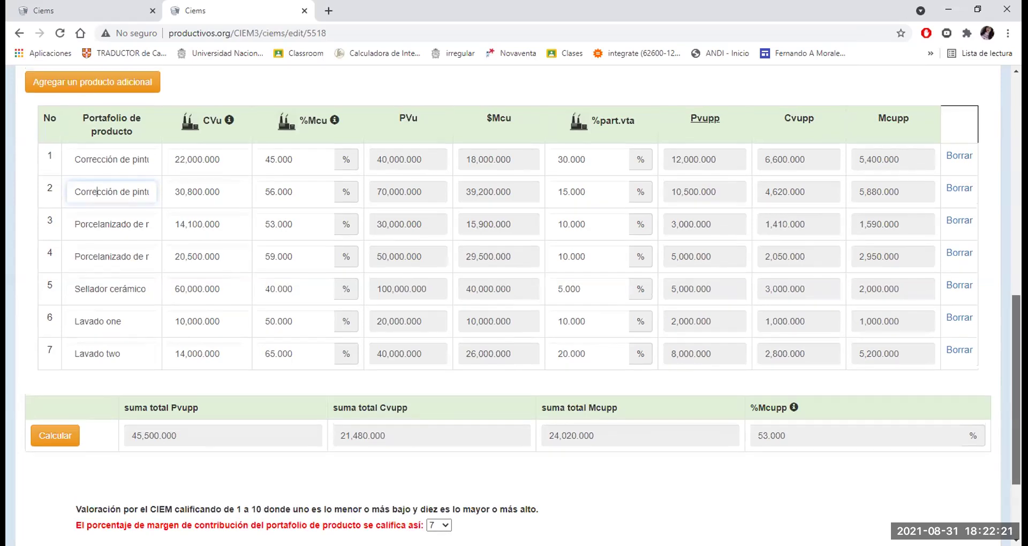
scroll(513, 305, "up", 7)
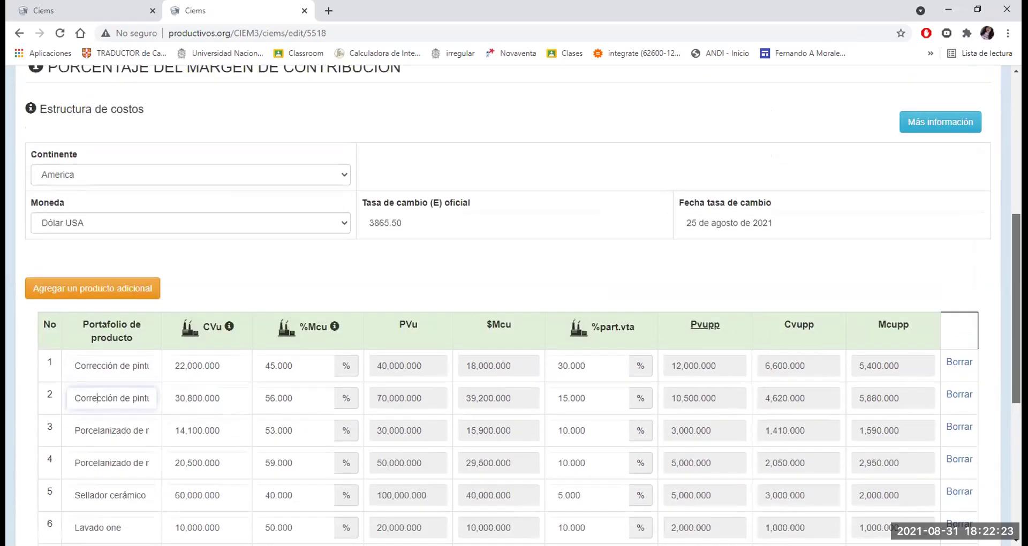
scroll(514, 305, "up", 3)
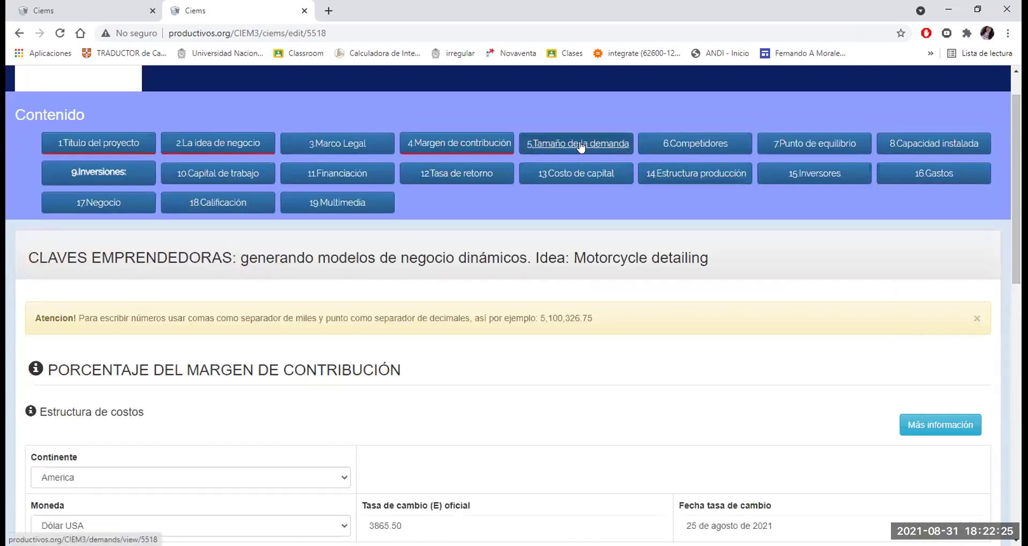
left_click(581, 146)
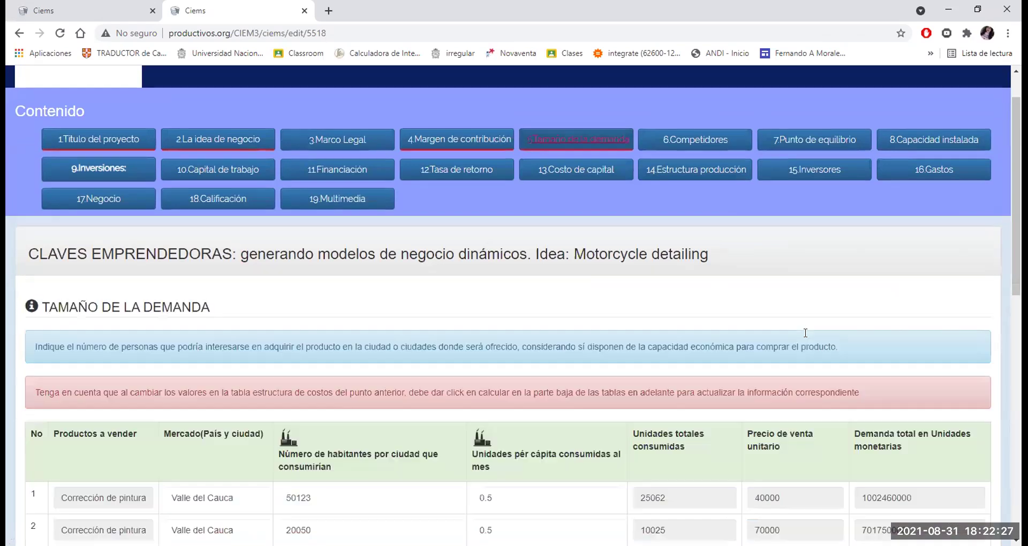
scroll(805, 336, "down", 3)
scroll(805, 336, "down", 3)
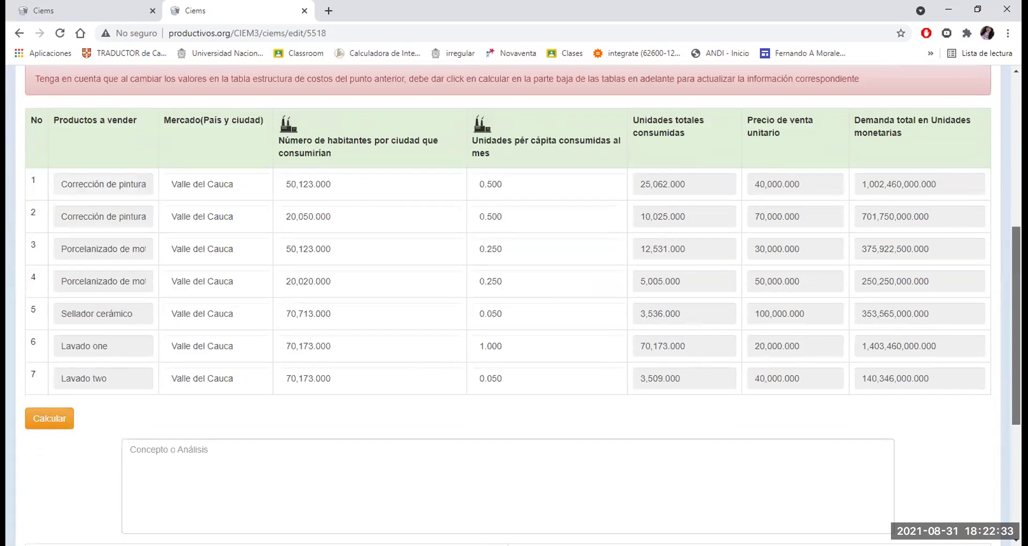
scroll(805, 333, "down", 1)
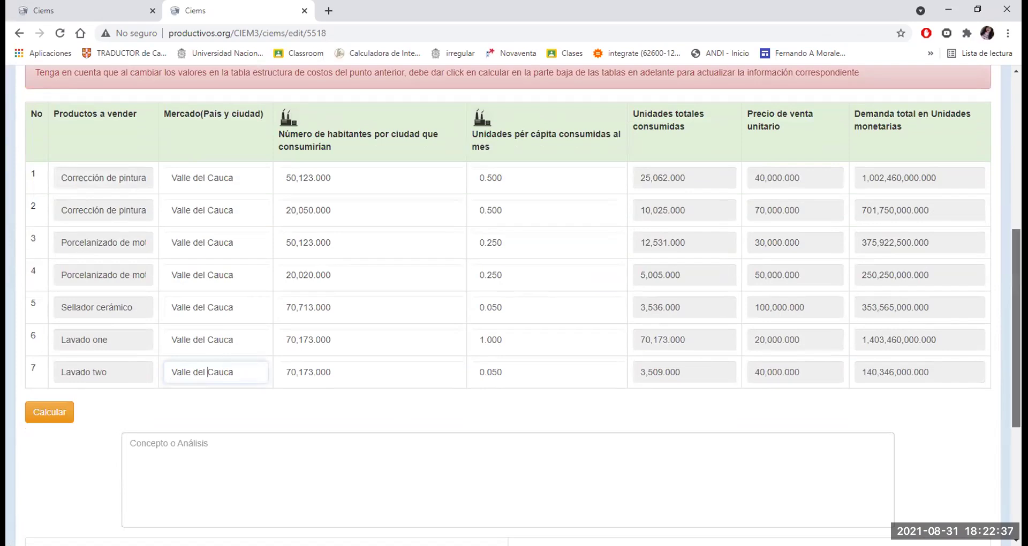
scroll(207, 345, "down", 2)
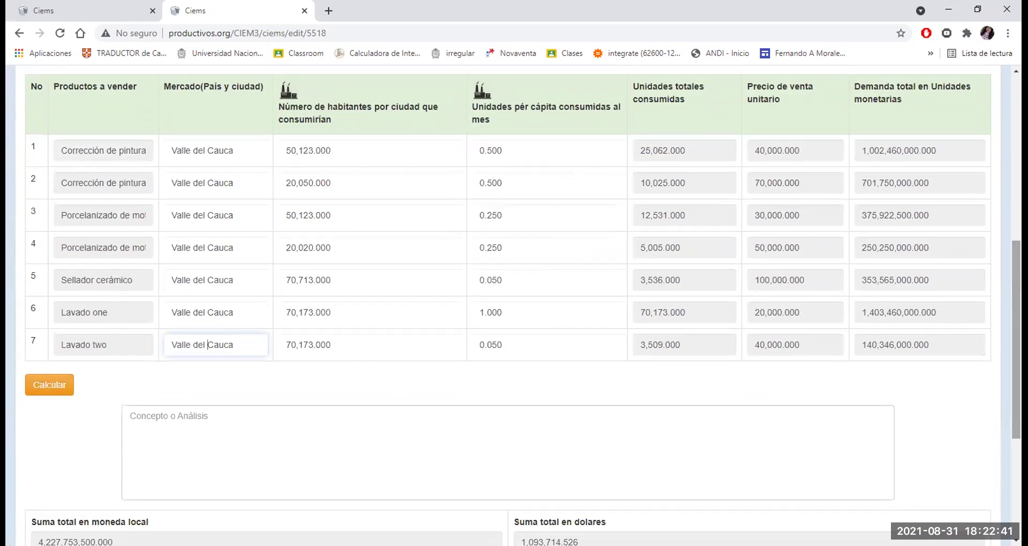
Change the market of the first demand-table product to "Palmira, Valle del Cauca".
left_click(170, 146)
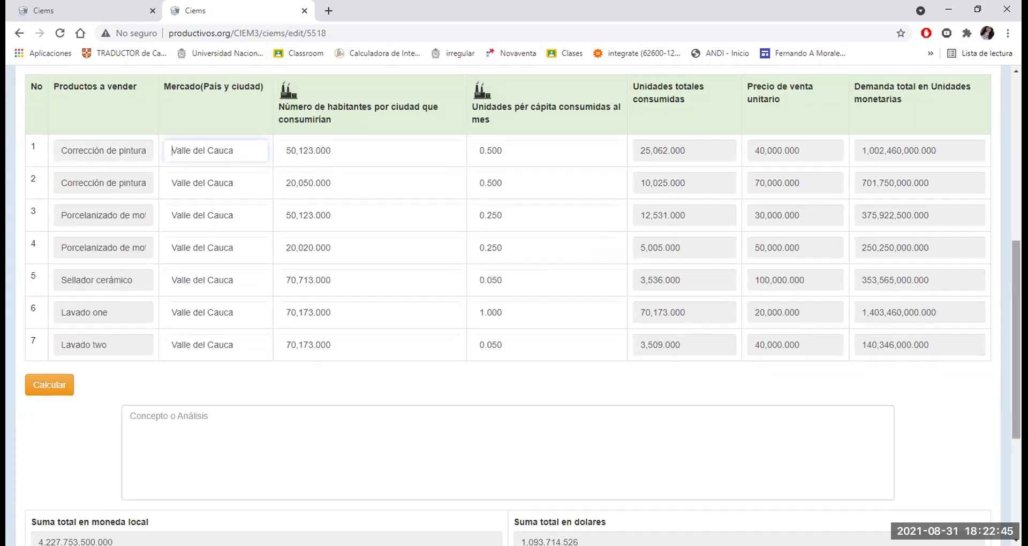
type("Palmira")
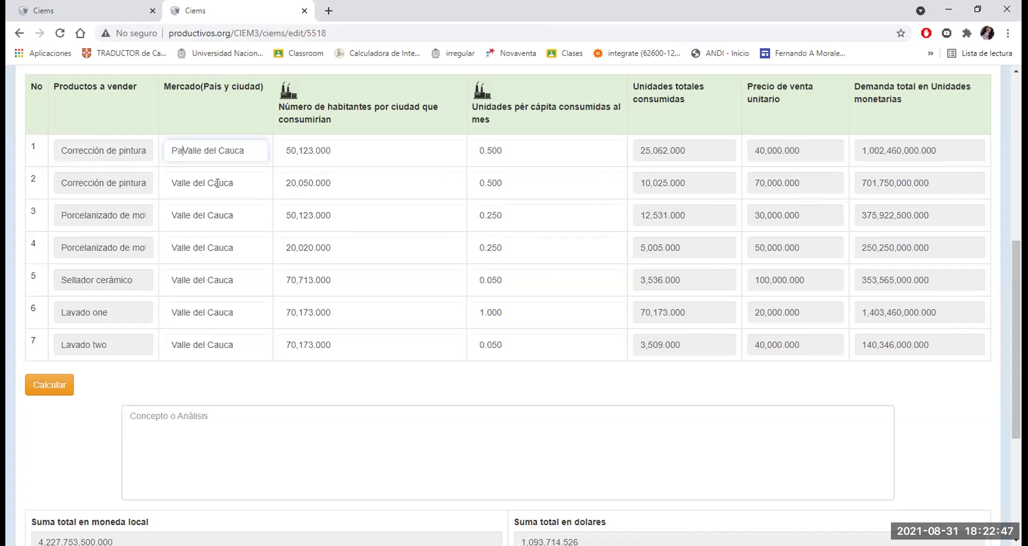
type(",")
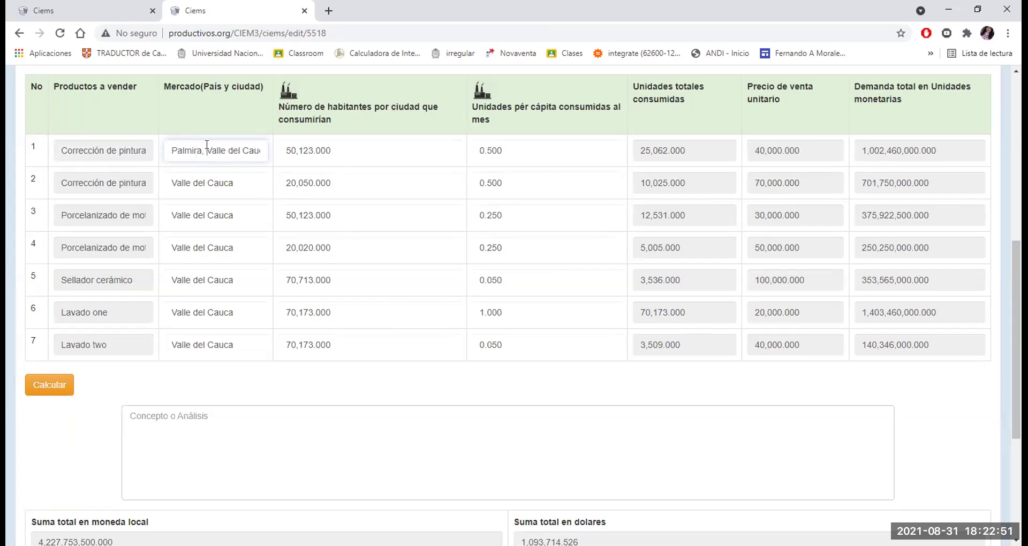
Copy the first product's market entry into the market fields of the other six products in the demand table.
left_click_drag(170, 150, 291, 157)
key("ctrl+c")
key("Tab")
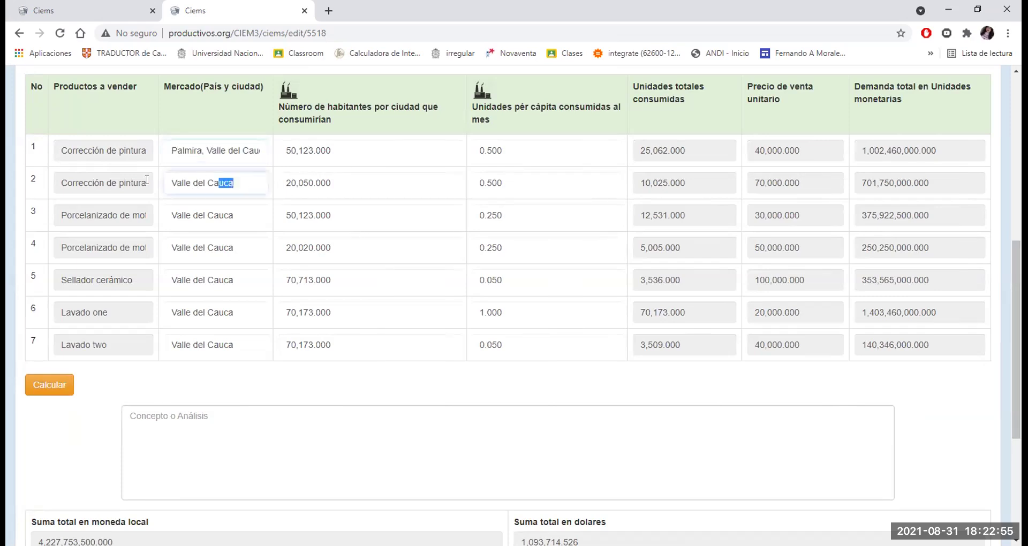
key("ctrl+v")
key("Tab")
key("ctrl+v")
key("Tab")
key("ctrl+v")
key("Tab")
key("ctrl+v")
key("Tab")
key("ctrl+v")
key("Tab")
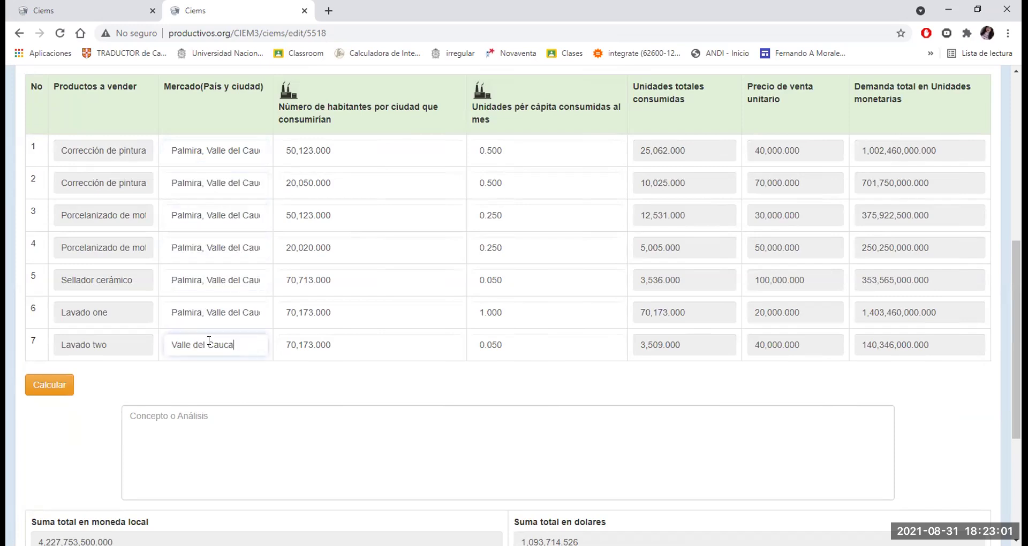
key("ctrl+v")
left_click(370, 378)
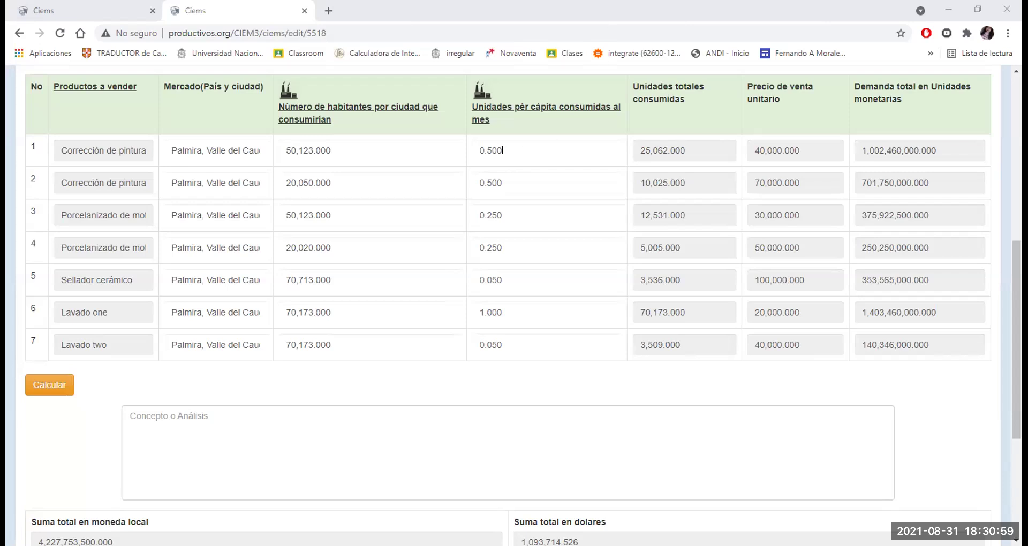
Set the first product's monthly per-capita units consumed to 0.083 and recalculate the demand table.
left_click_drag(503, 150, 452, 149)
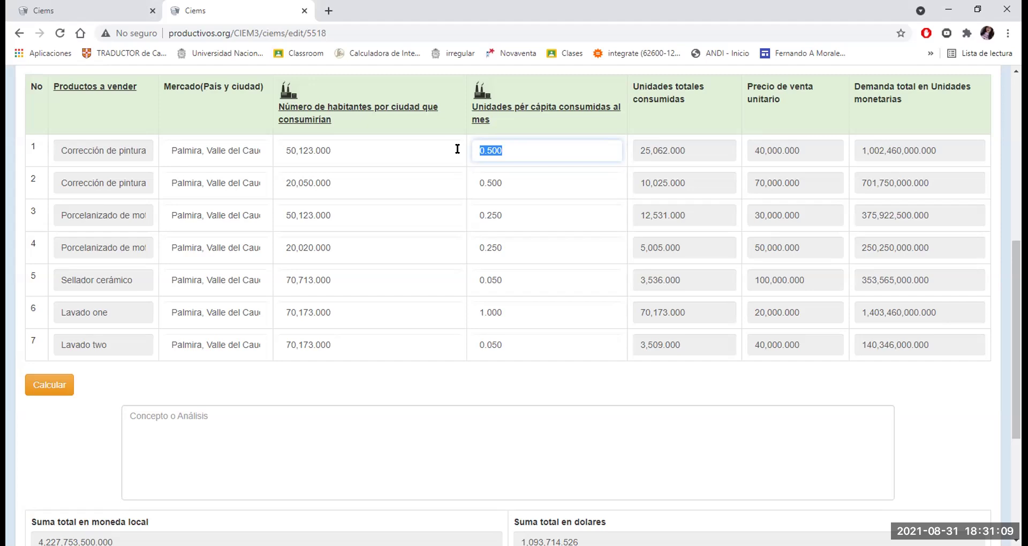
type("83")
left_click(367, 25)
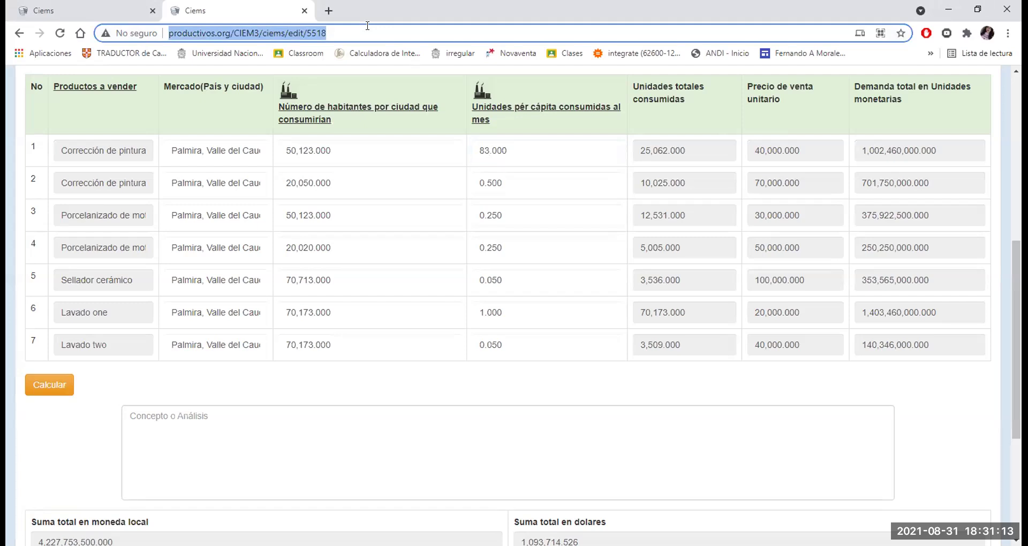
type("0.083")
key("ctrl+a")
key("ctrl+c")
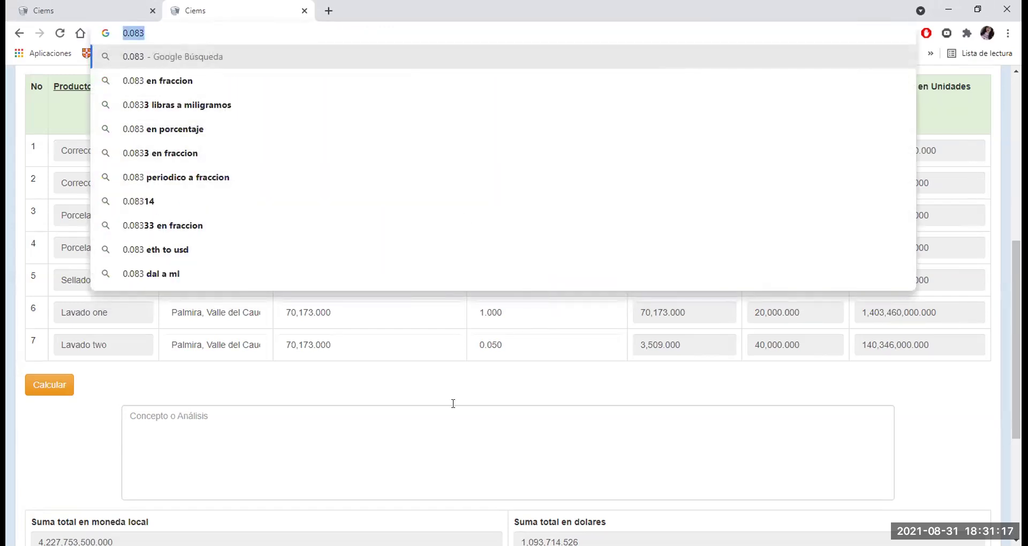
left_click(500, 118)
key("ctrl+a")
left_click(519, 144)
key("ctrl+a")
key("ctrl+v")
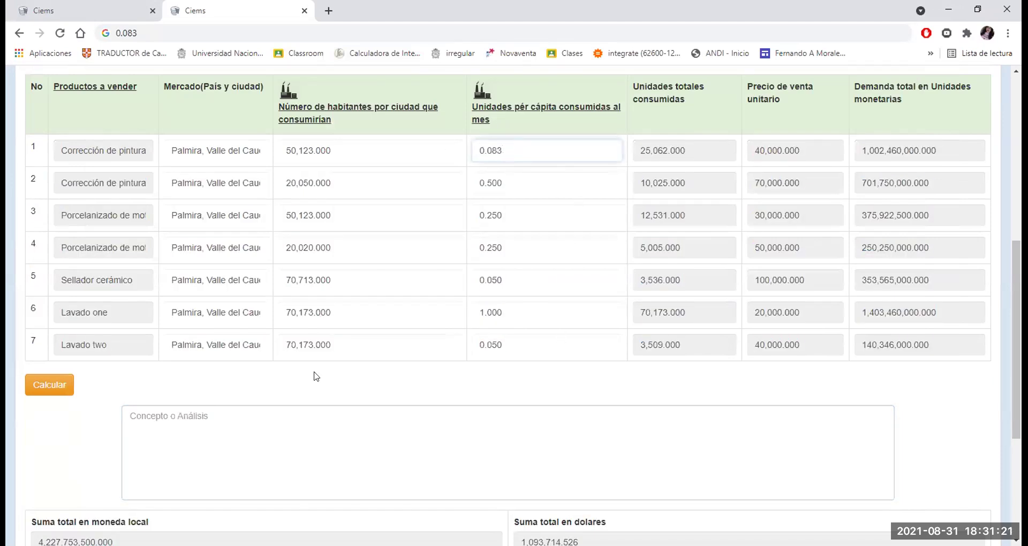
left_click(62, 388)
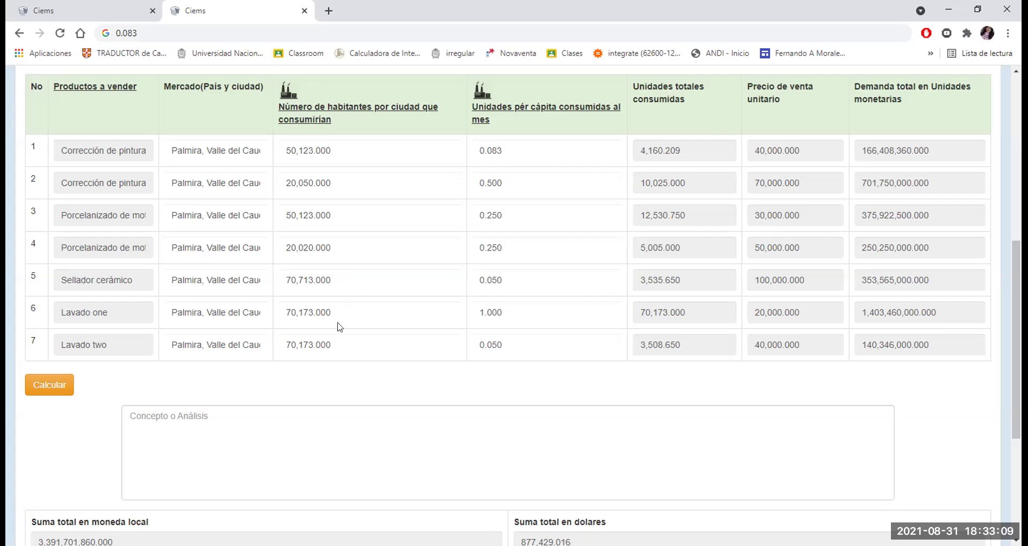
Return to the Margen de contribución section and read the explanation of the portfolio table's Mcupp column.
scroll(276, 345, "up", 3)
scroll(276, 346, "up", 3)
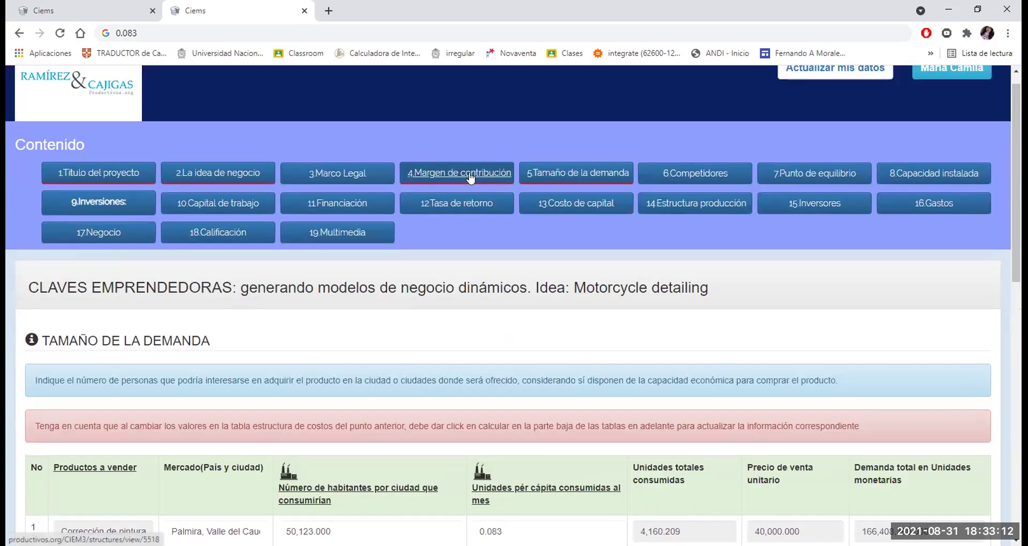
left_click(470, 179)
scroll(439, 380, "down", 9)
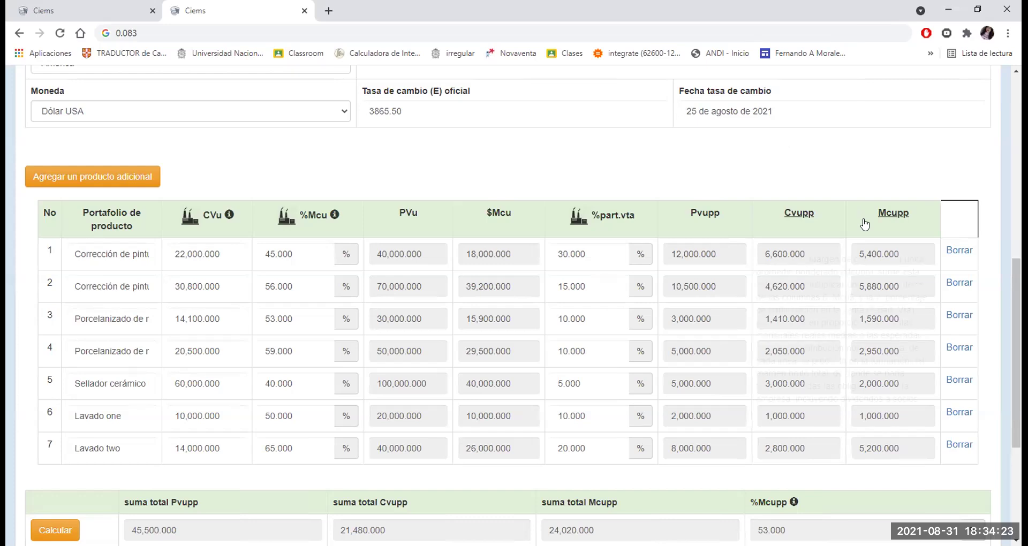
mouse_move(864, 225)
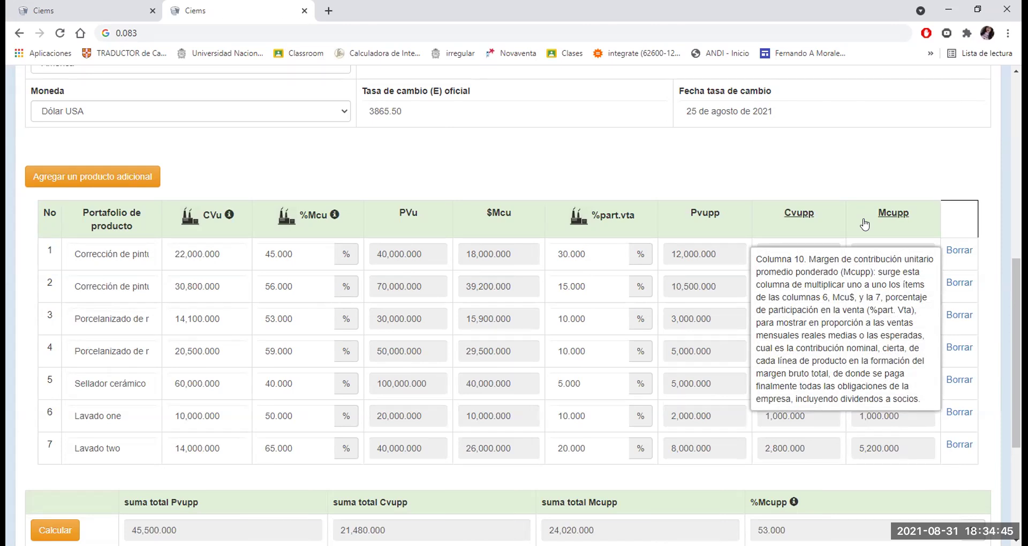
Open the Competidores section and review the competitors table and the current and expected monthly market shares.
scroll(500, 438, "up", 5)
scroll(366, 221, "up", 4)
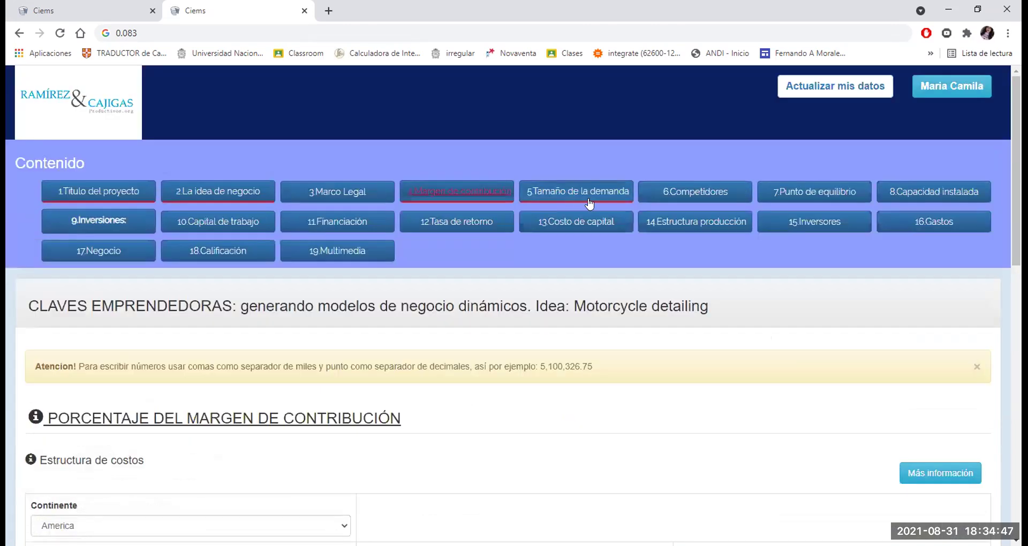
left_click(695, 199)
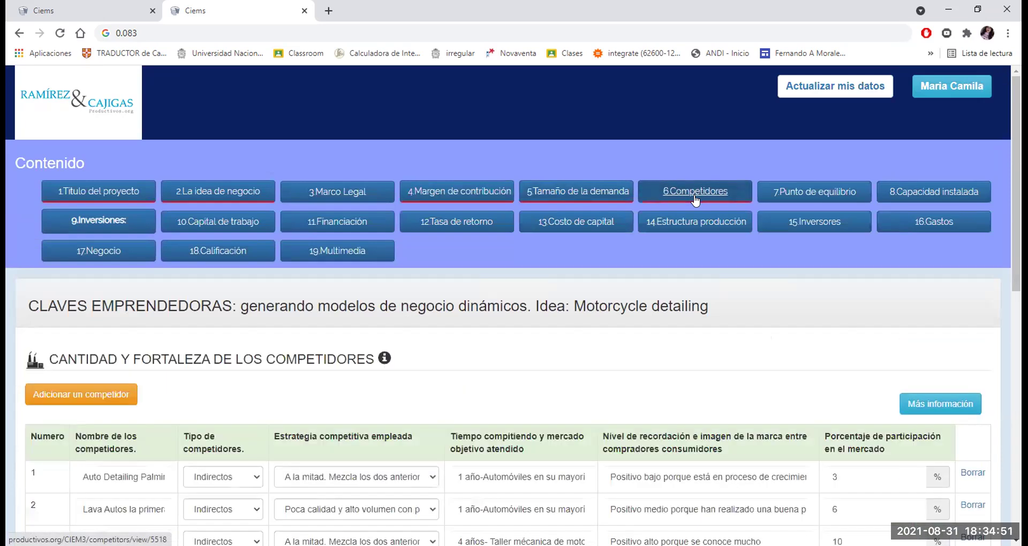
scroll(691, 274, "down", 3)
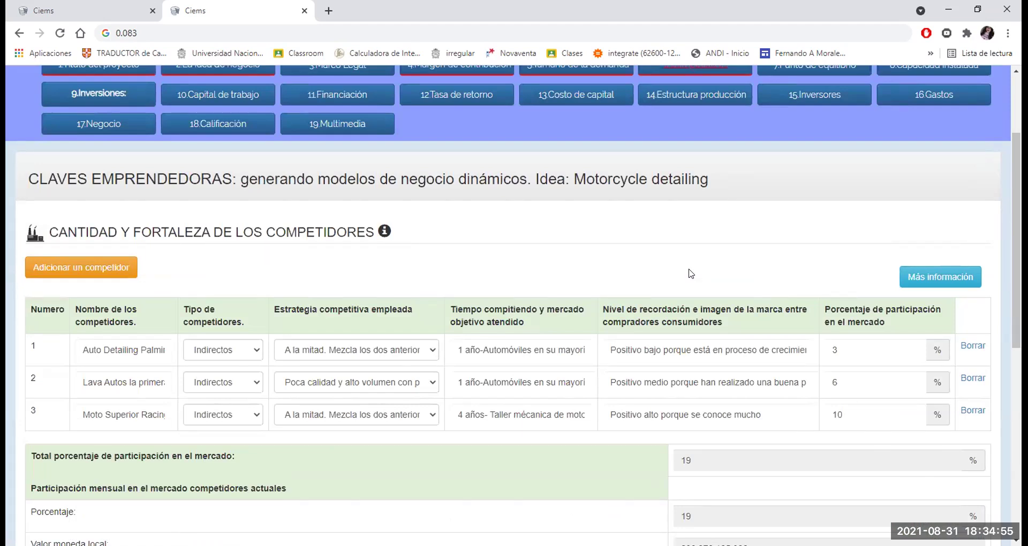
scroll(714, 371, "down", 1)
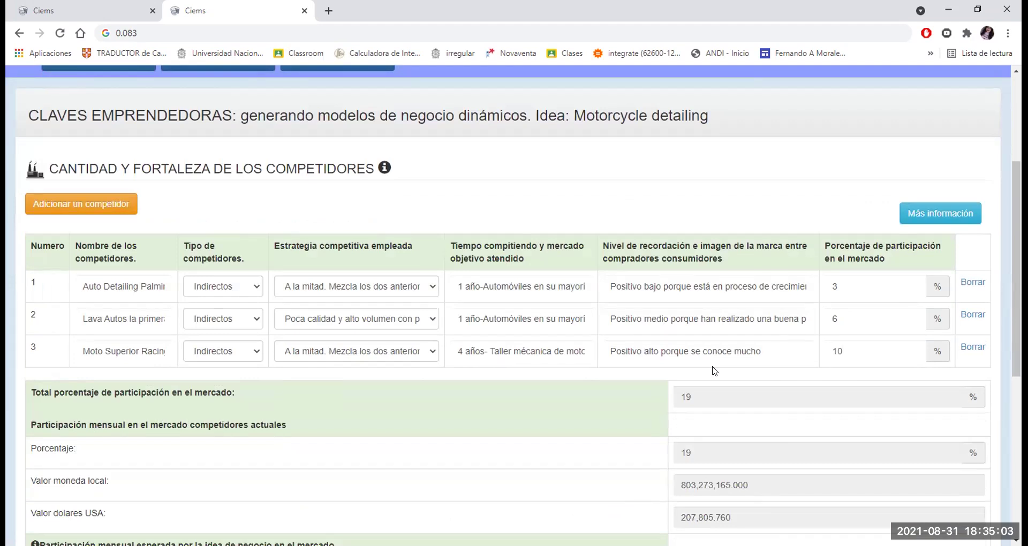
scroll(715, 371, "down", 3)
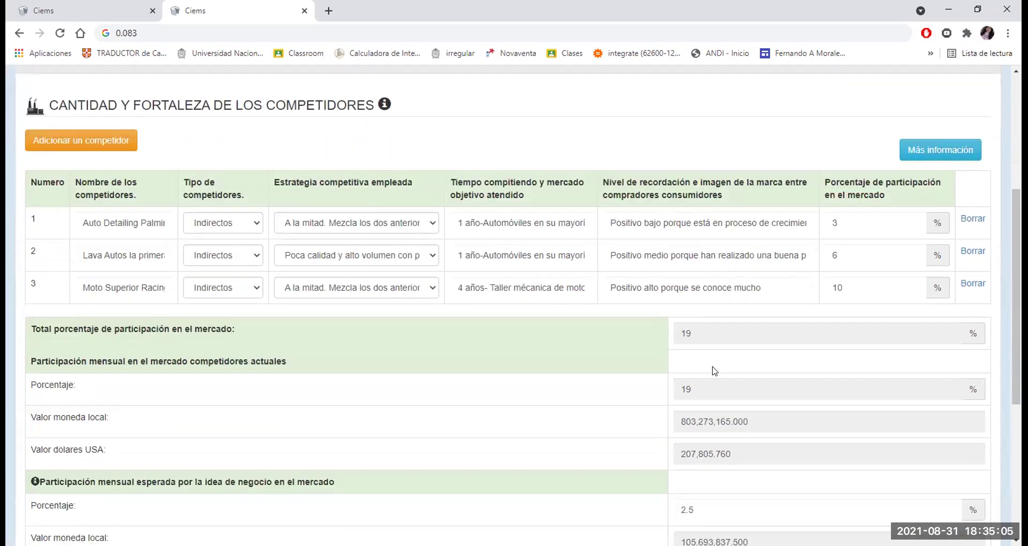
scroll(714, 371, "down", 1)
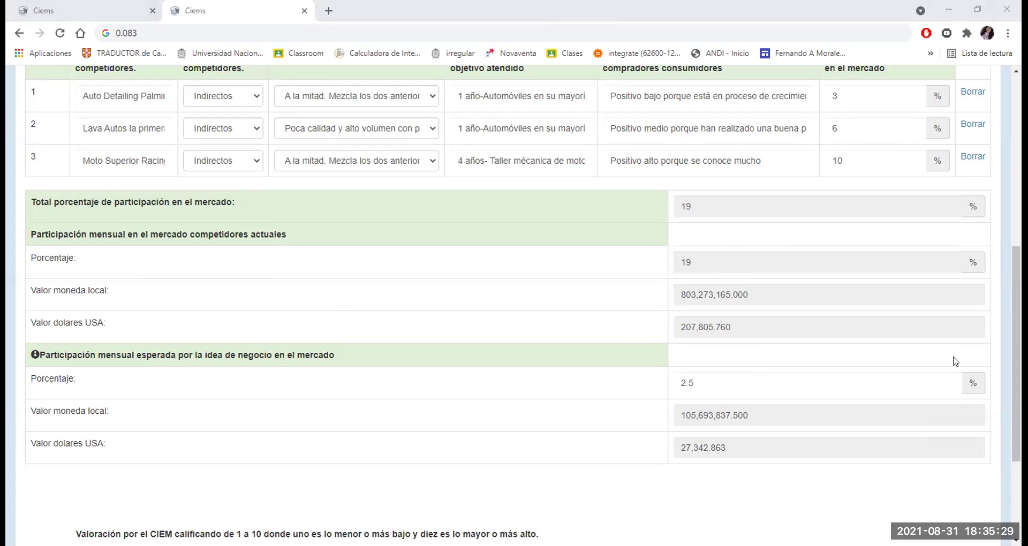
Reopen the Tamaño de la demanda section and check the product demand table.
scroll(953, 356, "up", 2)
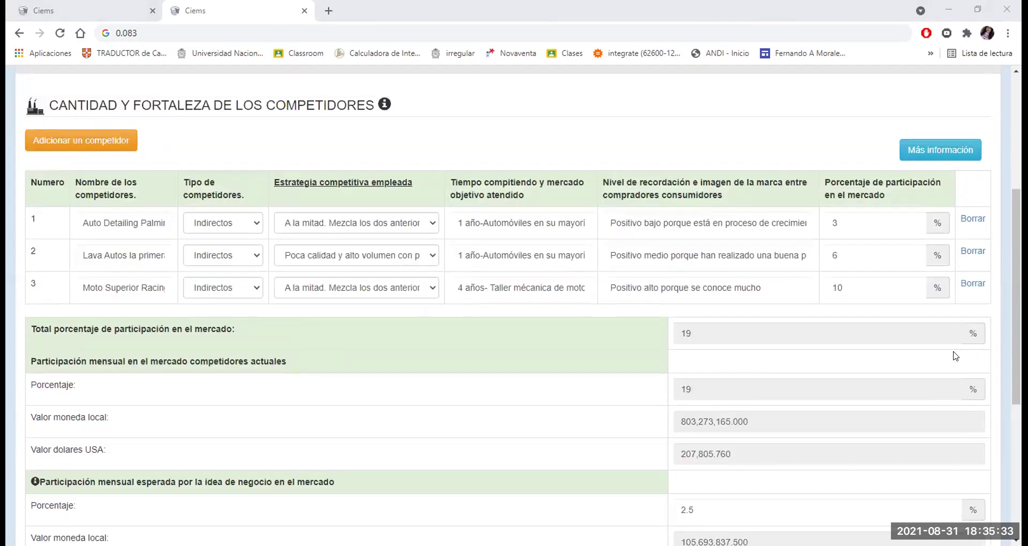
scroll(954, 356, "up", 3)
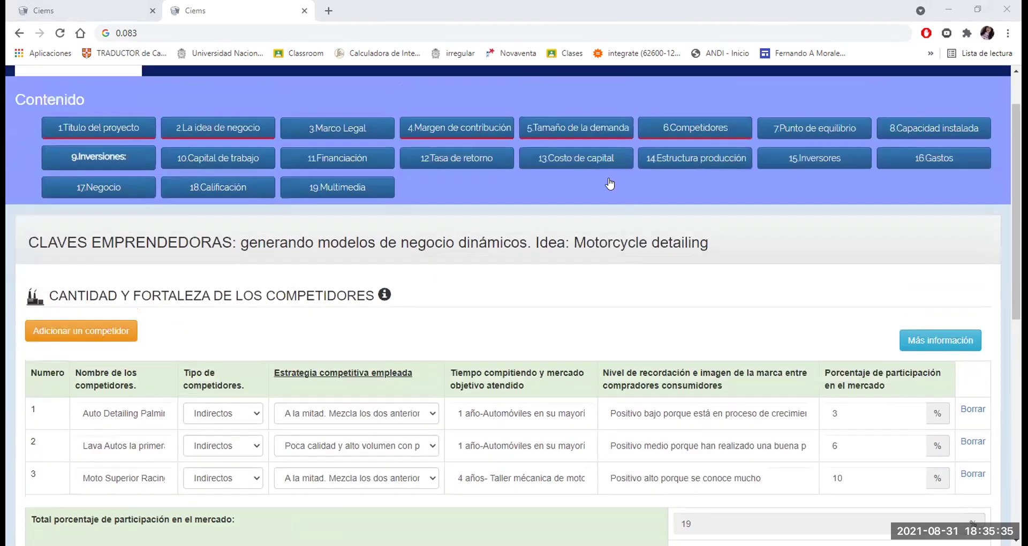
left_click(599, 138)
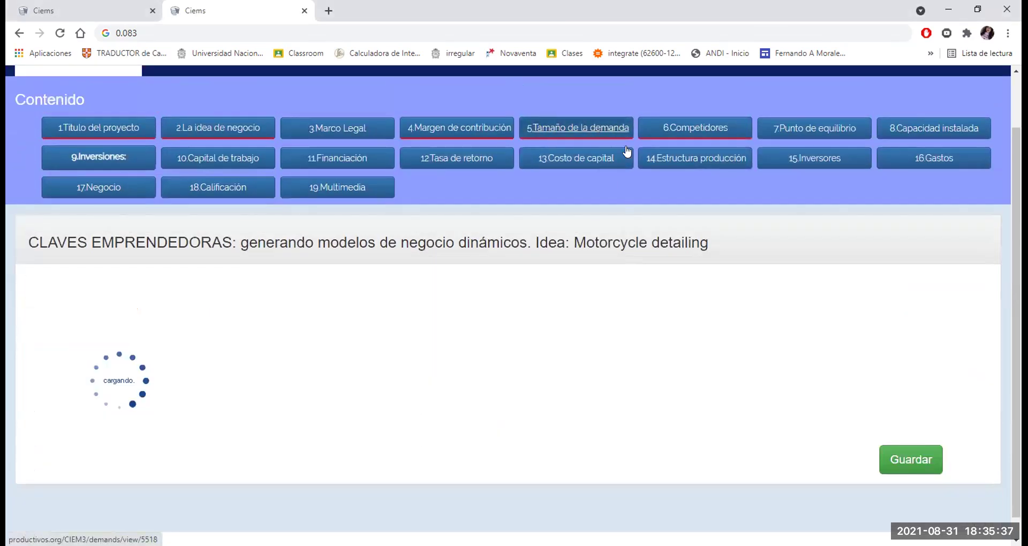
scroll(744, 196, "down", 2)
scroll(744, 197, "down", 2)
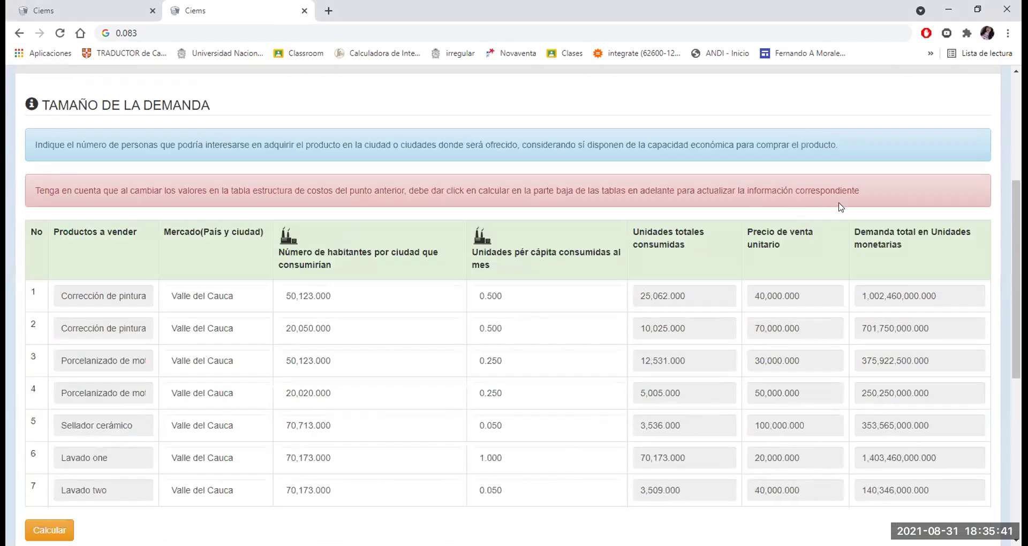
Open the Punto de equilibrio section and review the administration and sales fixed costs through to the break-even units per month.
scroll(840, 207, "up", 5)
left_click(827, 192)
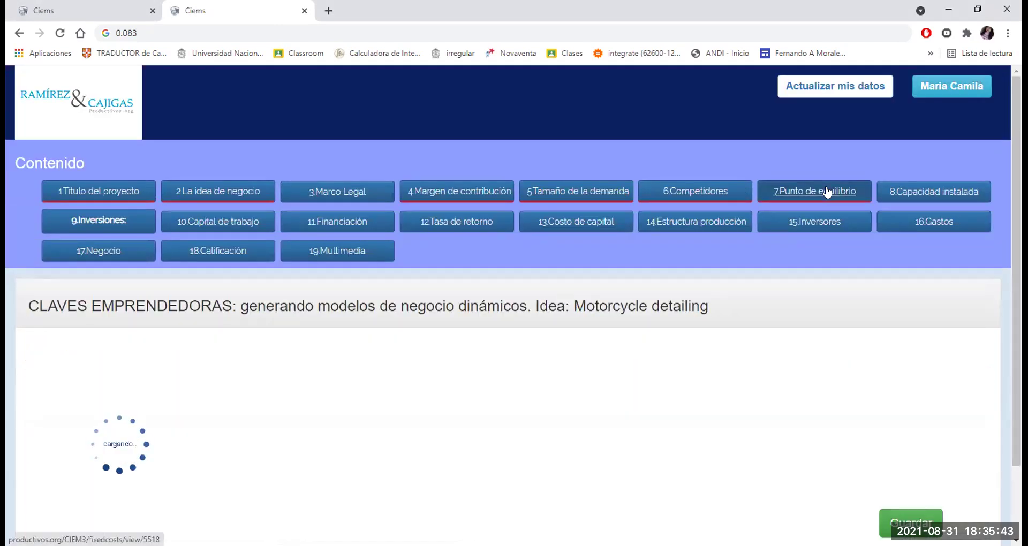
scroll(830, 191, "down", 2)
scroll(829, 191, "down", 5)
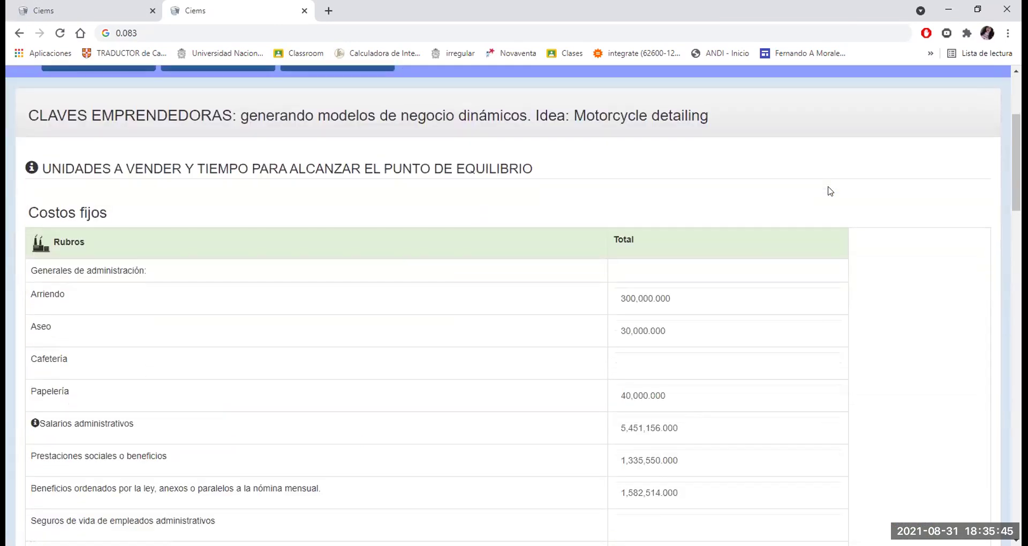
scroll(829, 191, "down", 1)
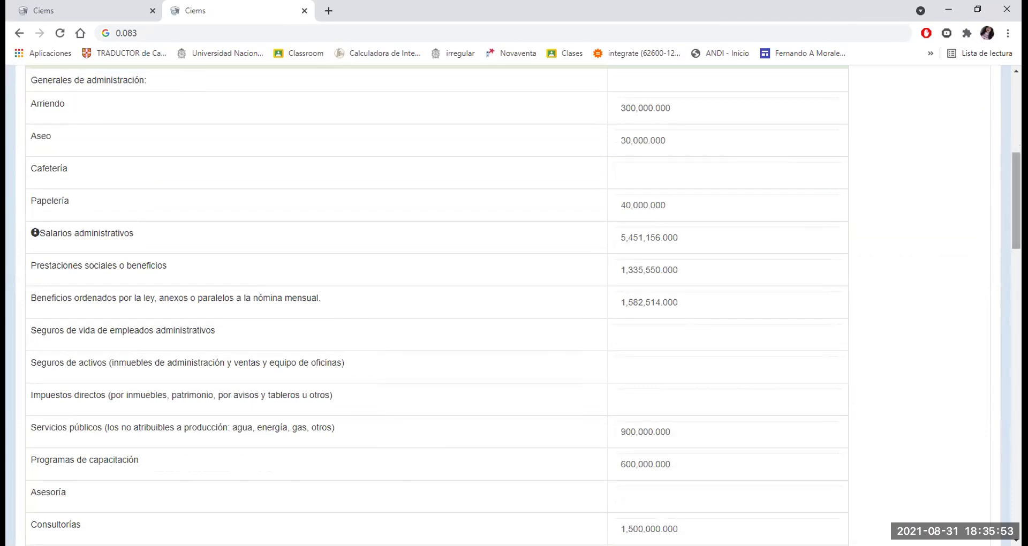
scroll(523, 305, "down", 3)
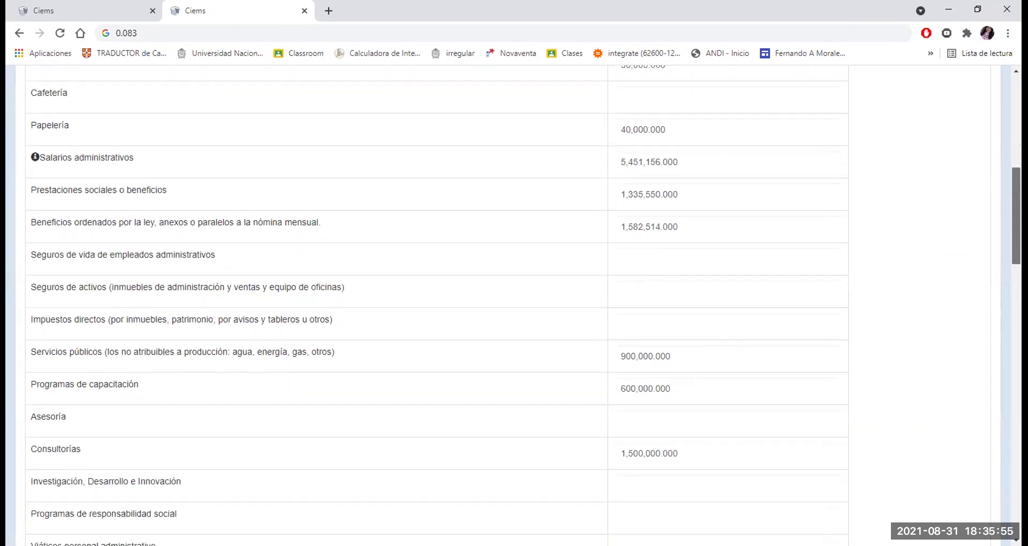
scroll(524, 305, "down", 4)
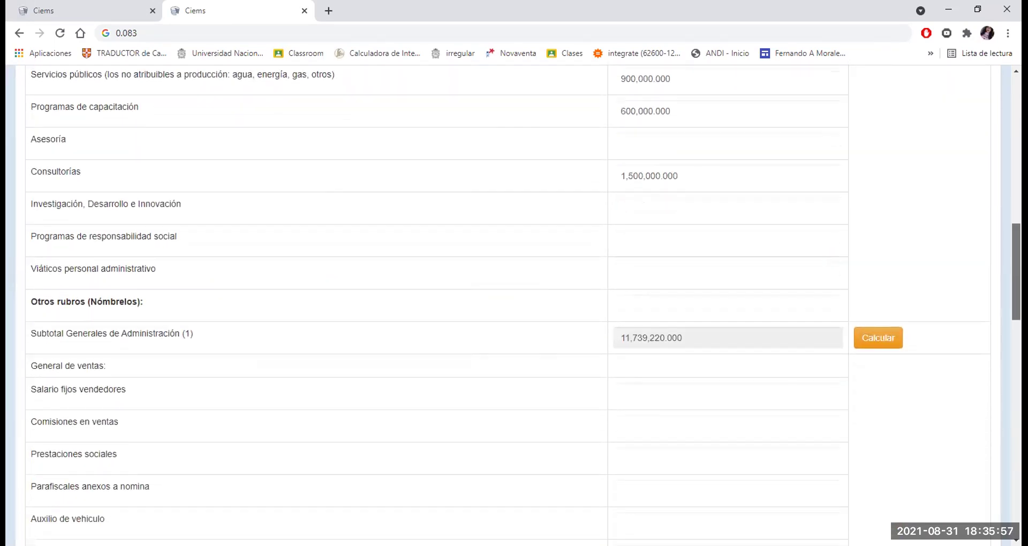
scroll(524, 305, "down", 5)
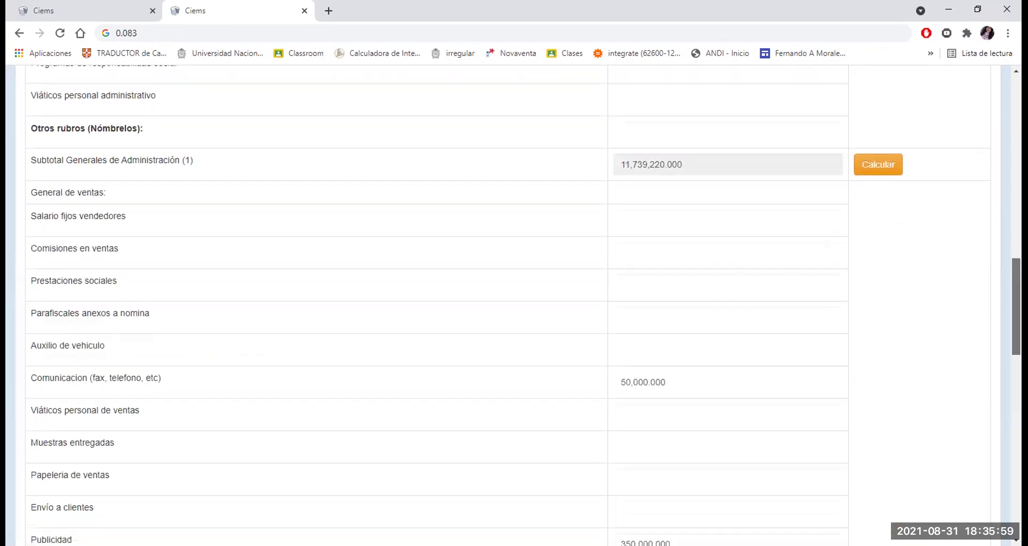
scroll(523, 305, "down", 6)
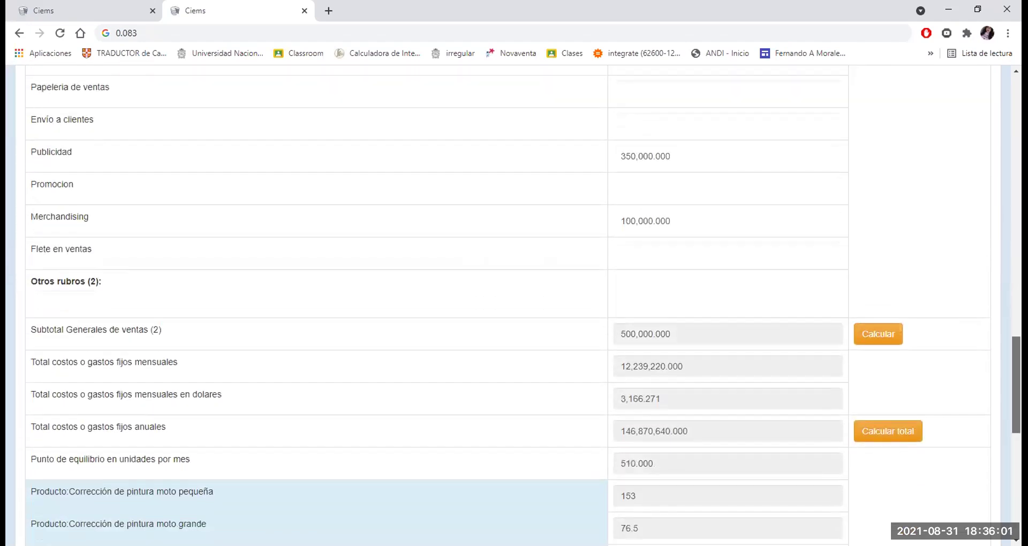
scroll(523, 305, "down", 1)
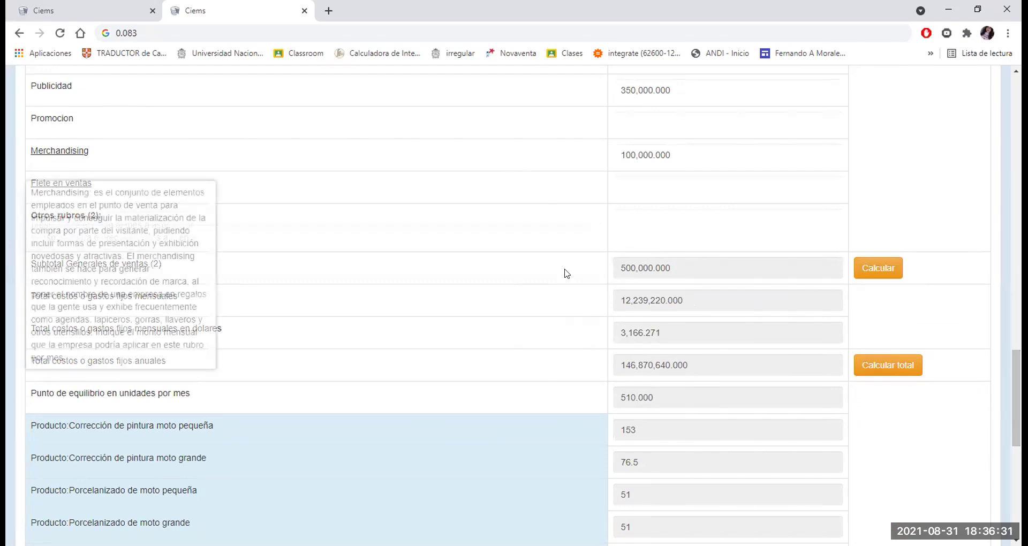
Set the Arriendo fixed cost to 1,700,000 and recalculate the total fixed costs and break-even units.
scroll(735, 395, "up", 1)
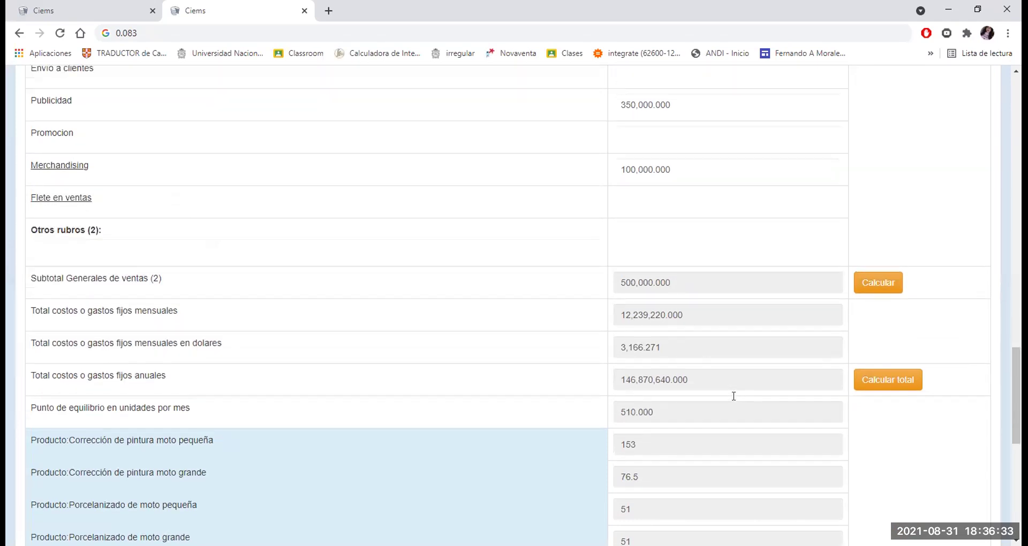
scroll(734, 396, "up", 8)
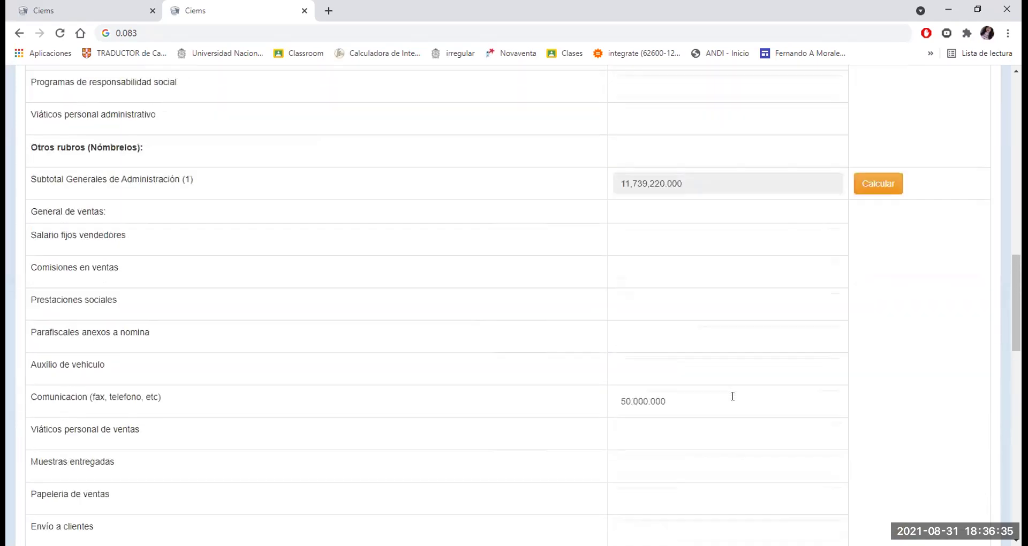
scroll(732, 396, "up", 6)
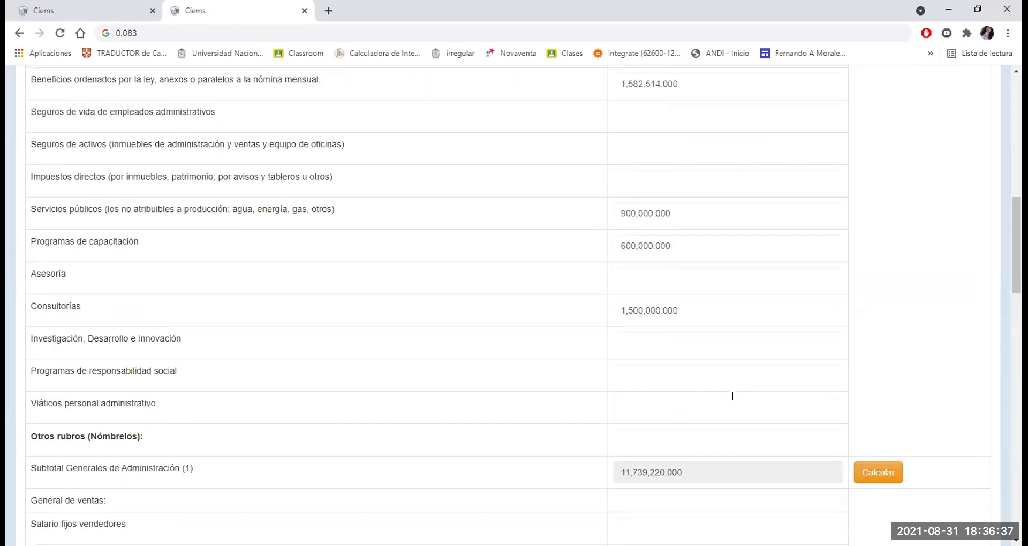
scroll(732, 396, "up", 3)
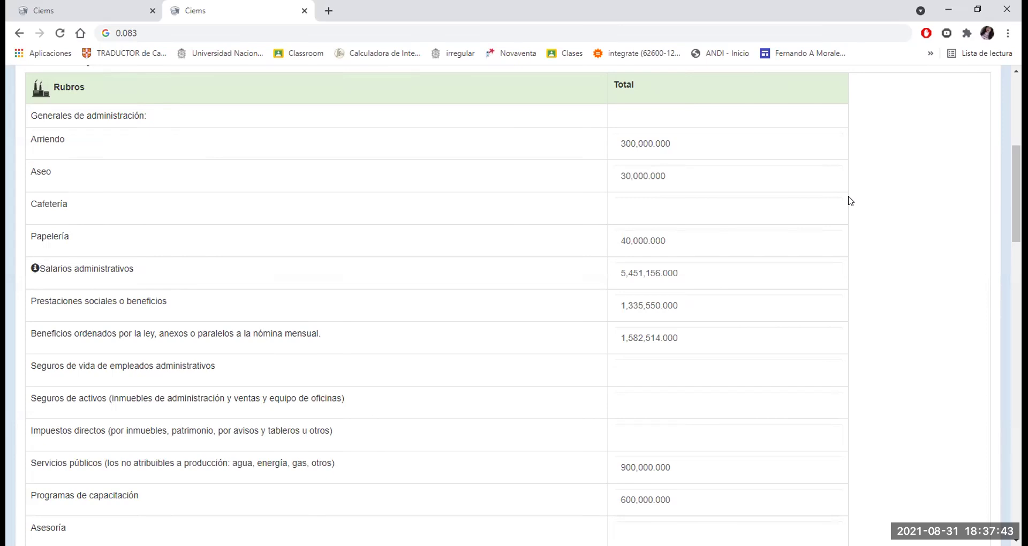
left_click(718, 134)
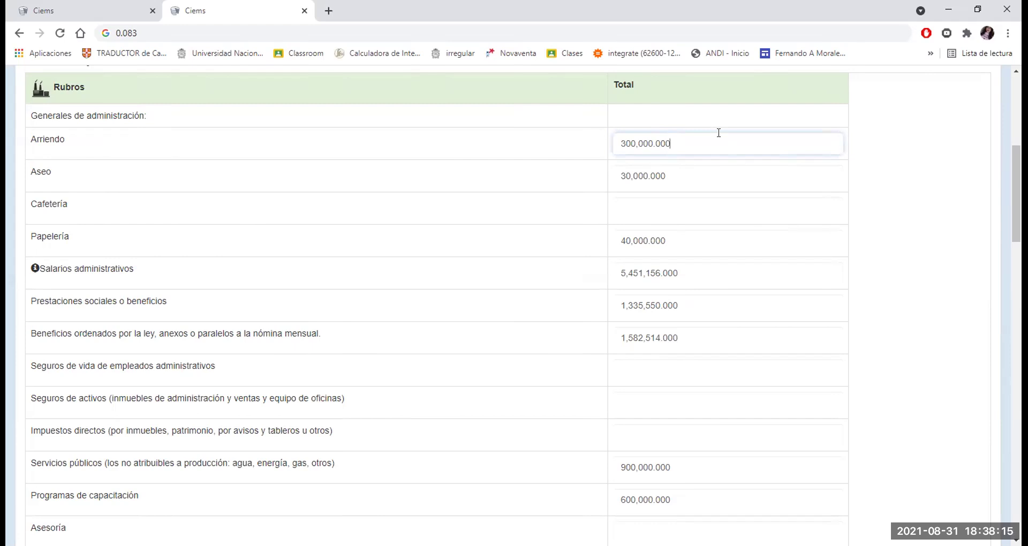
left_click_drag(719, 134, 606, 150)
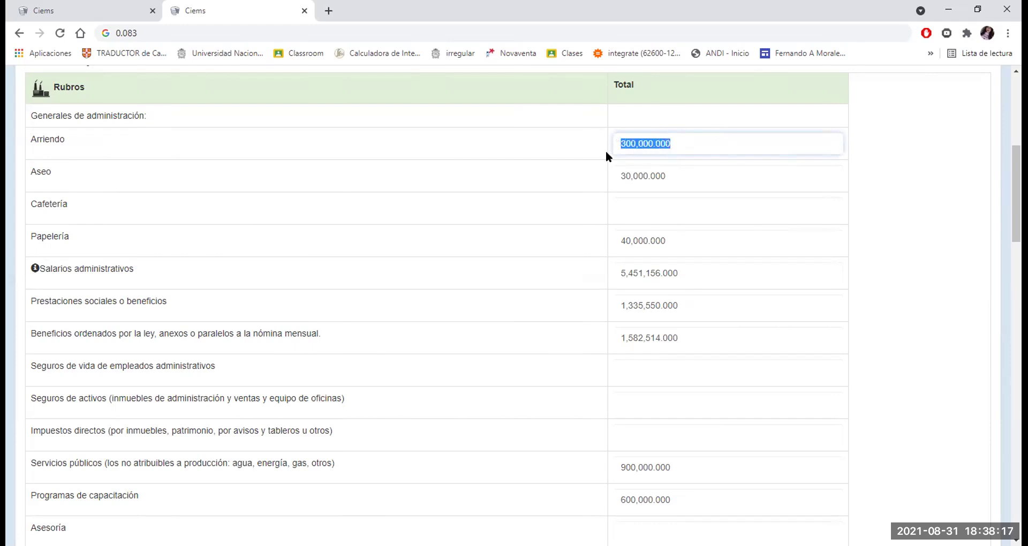
type("1700000")
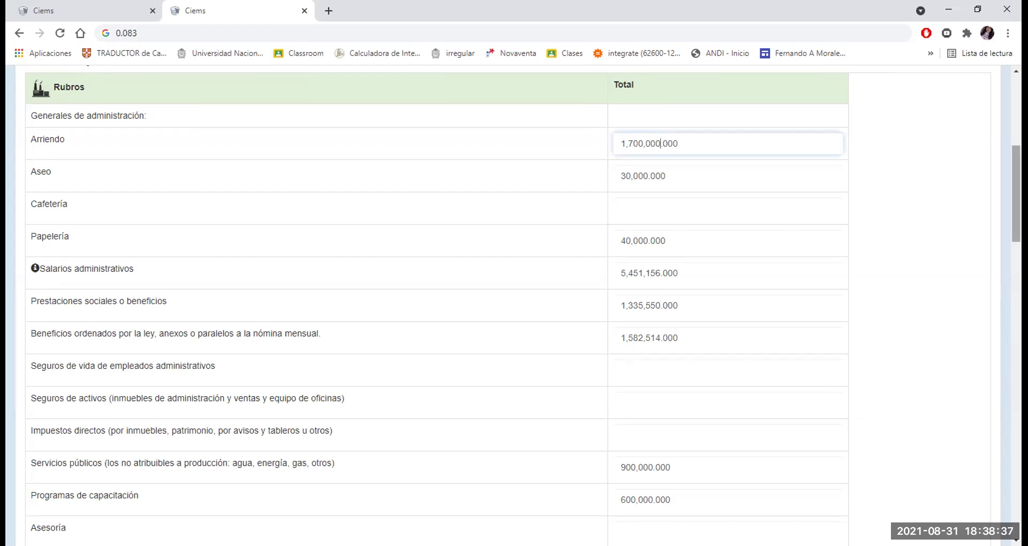
scroll(809, 333, "down", 10)
scroll(810, 333, "down", 9)
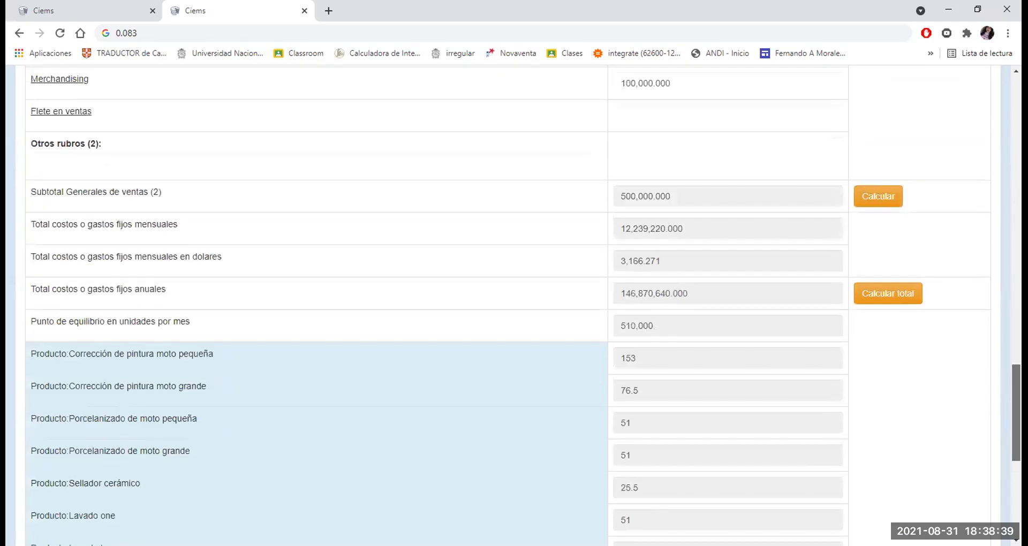
left_click(881, 292)
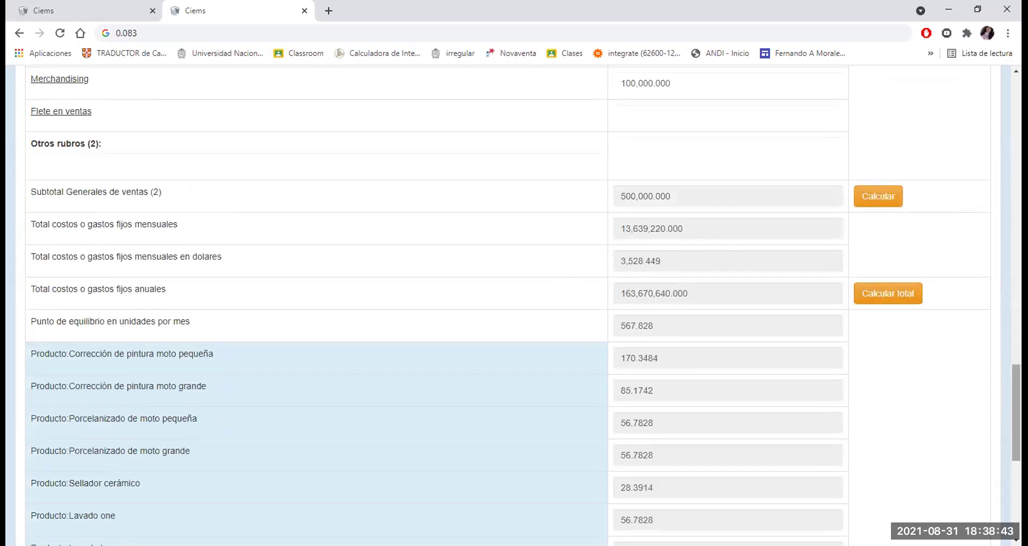
scroll(524, 304, "up", 1)
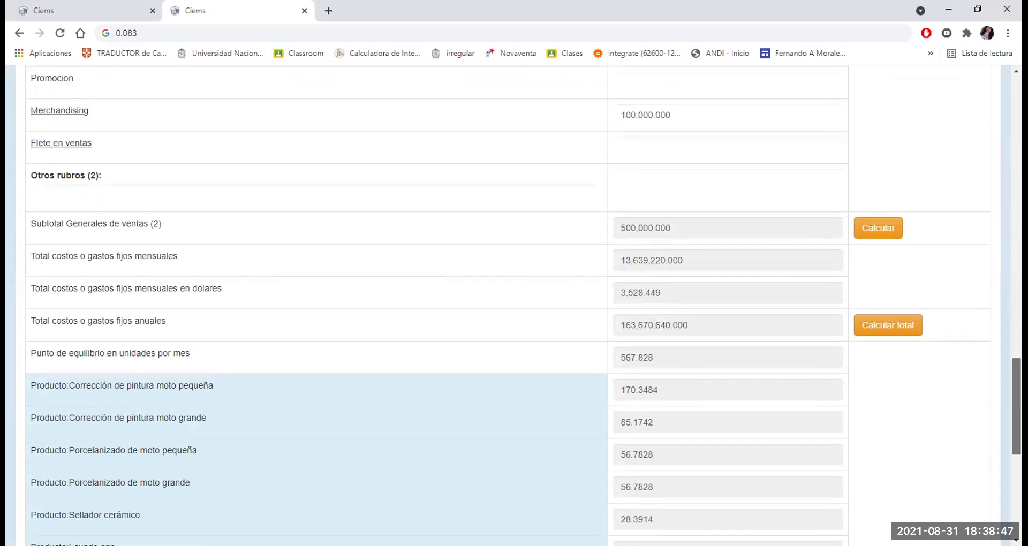
scroll(997, 200, "up", 20)
scroll(997, 205, "up", 3)
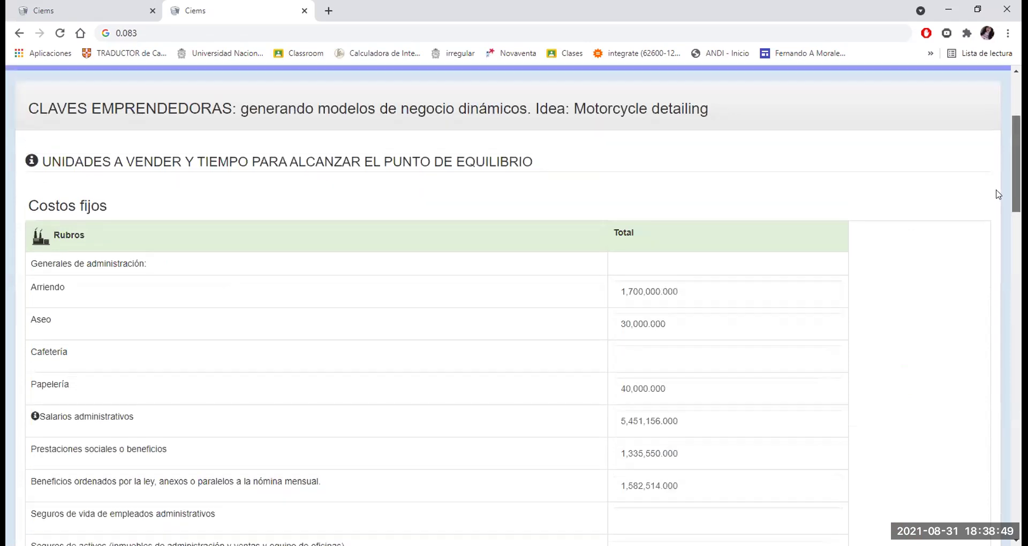
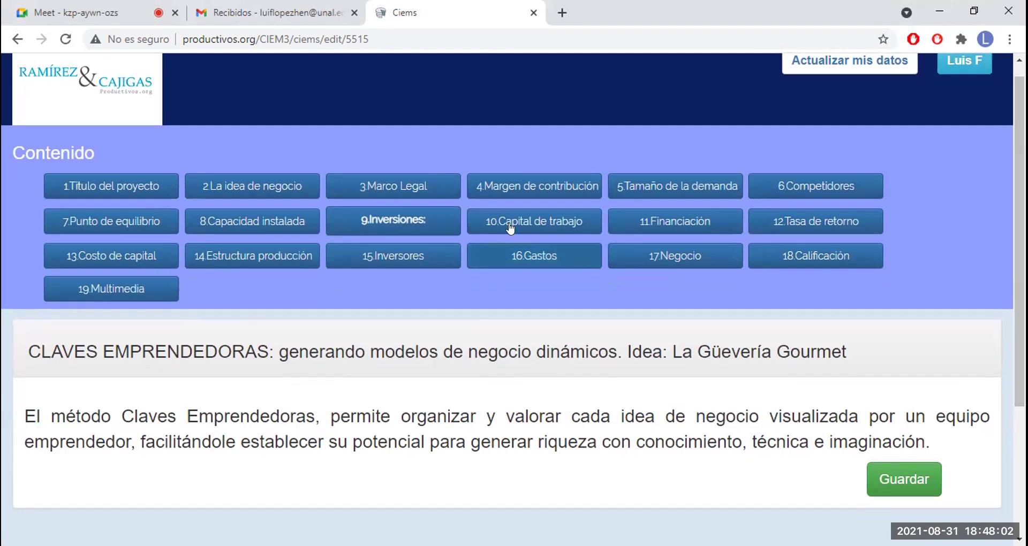
Open the Margen de contribución section of the La Güevería Gourmet idea and review the product portfolio's costs, margins and sales shares.
left_click(546, 189)
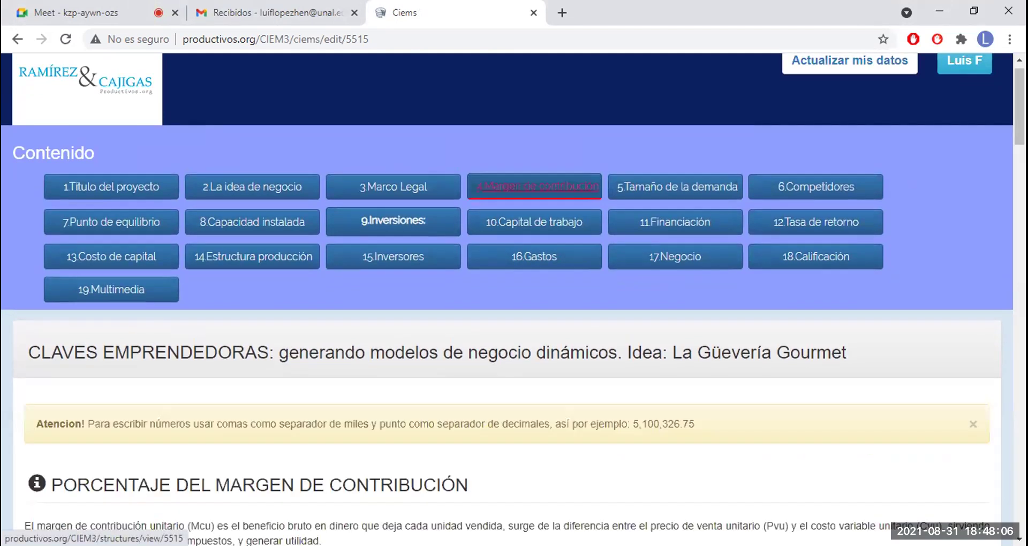
scroll(514, 299, "down", 12)
scroll(514, 300, "down", 15)
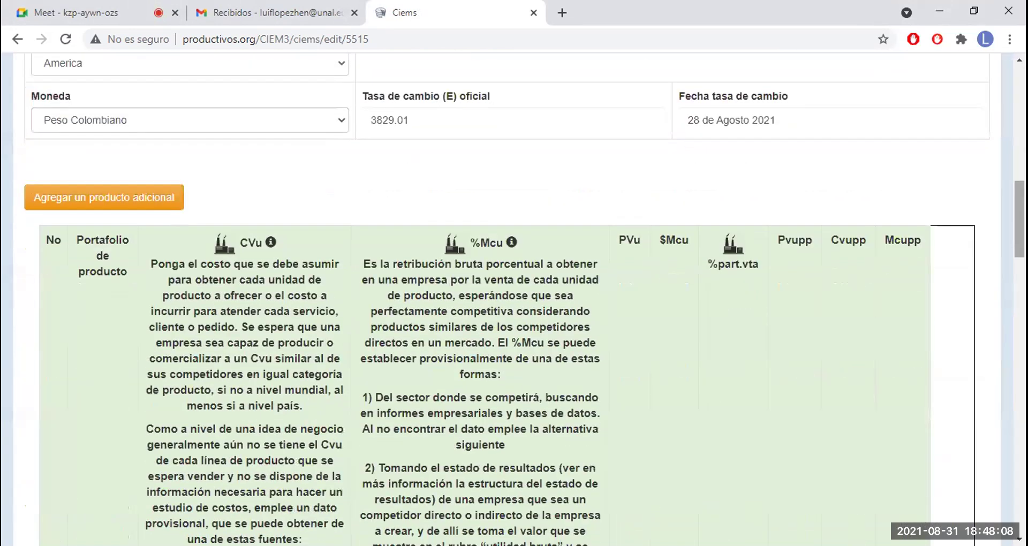
scroll(514, 299, "up", 1)
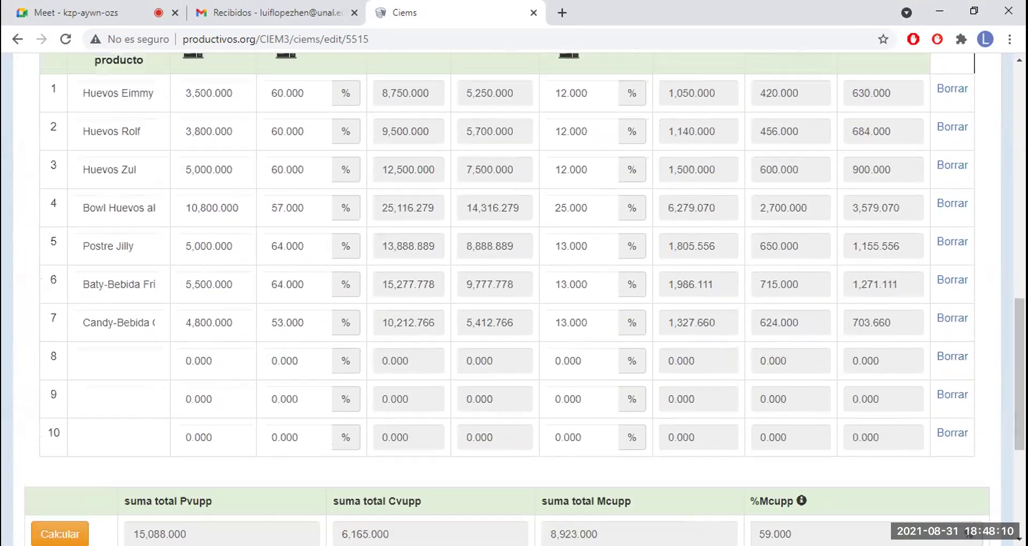
scroll(969, 534, "down", 1)
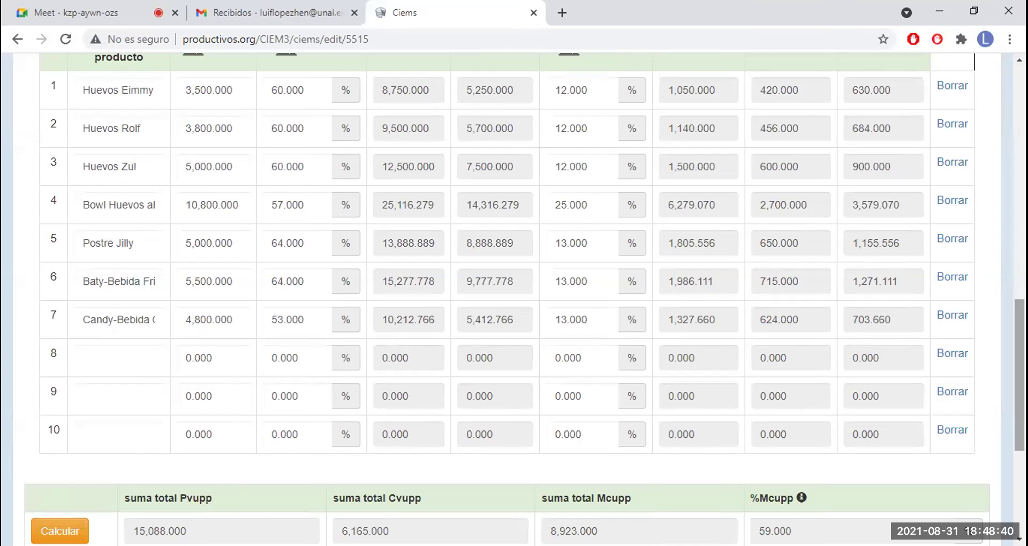
scroll(514, 300, "up", 2)
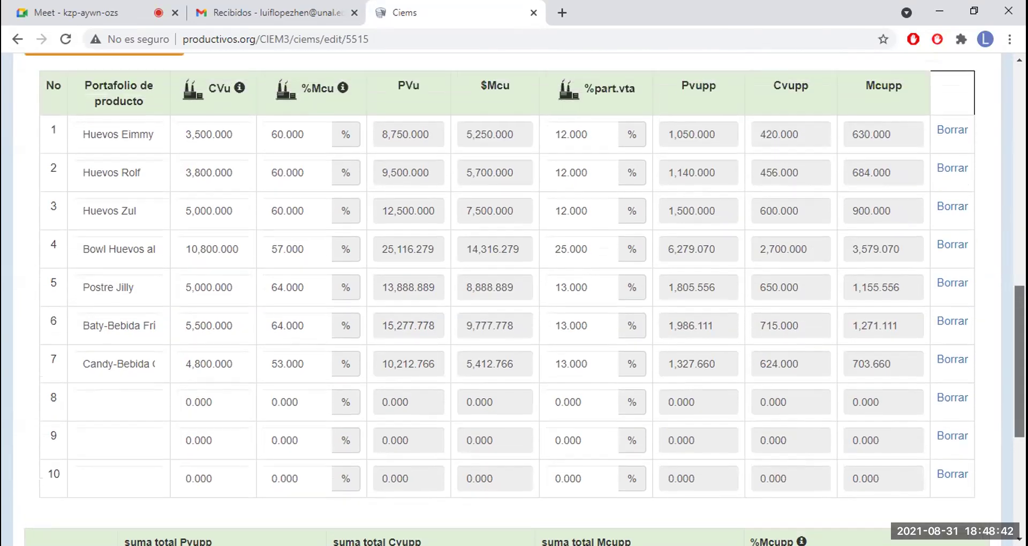
scroll(514, 300, "down", 1)
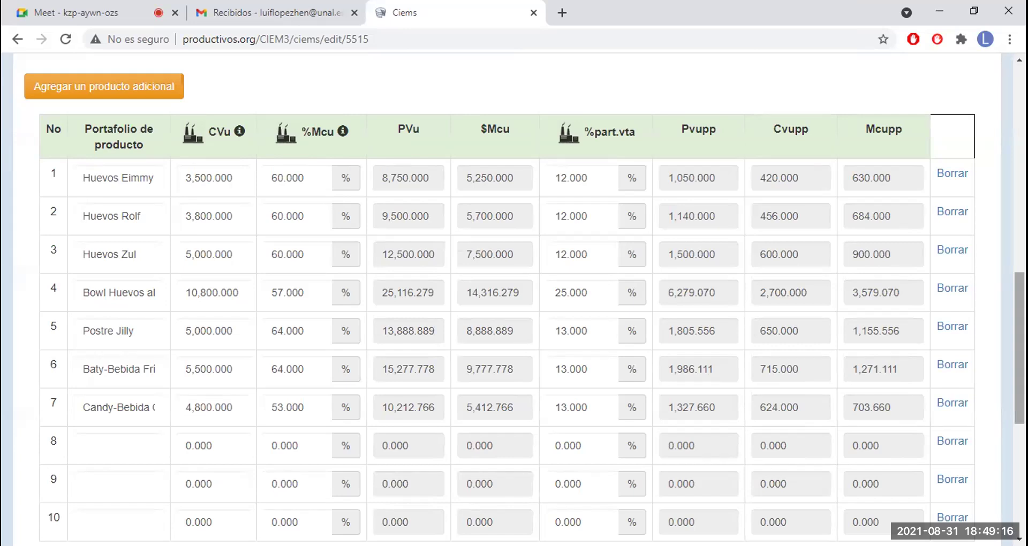
Check the cost structure's currency and exchange rate data and the portfolio's Pvupp, Cvupp and Mcupp totals against the product rows.
scroll(1019, 347, "up", 10)
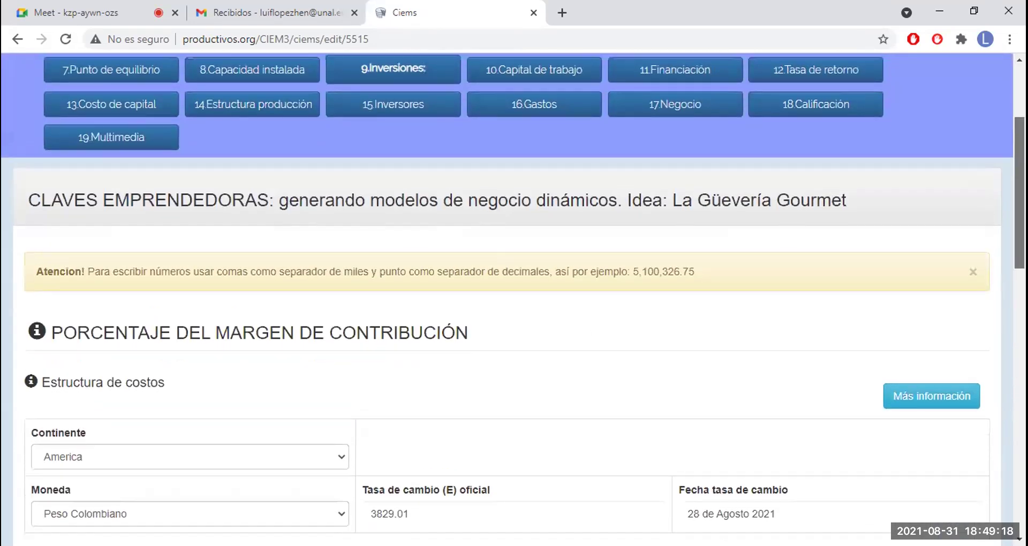
scroll(514, 300, "down", 10)
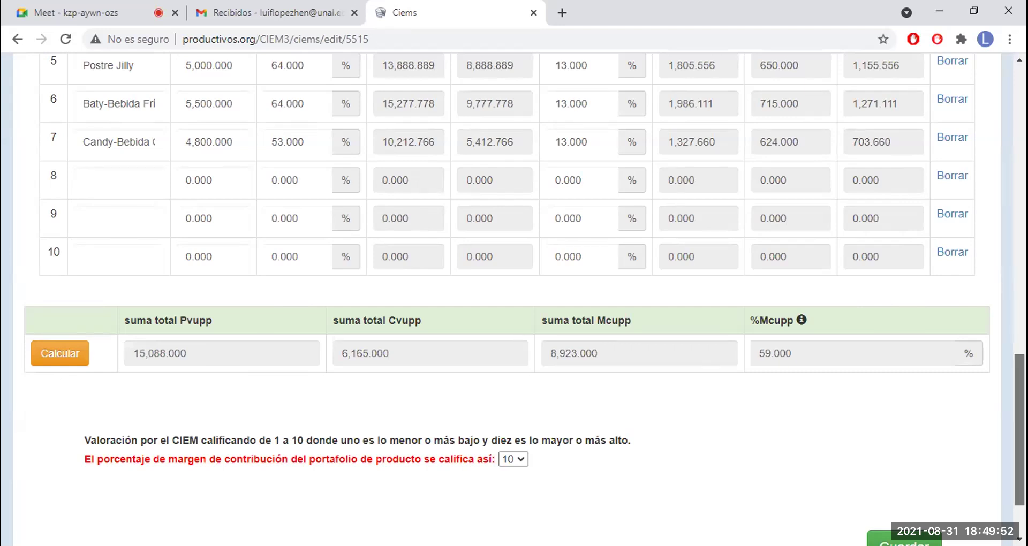
scroll(515, 300, "up", 9)
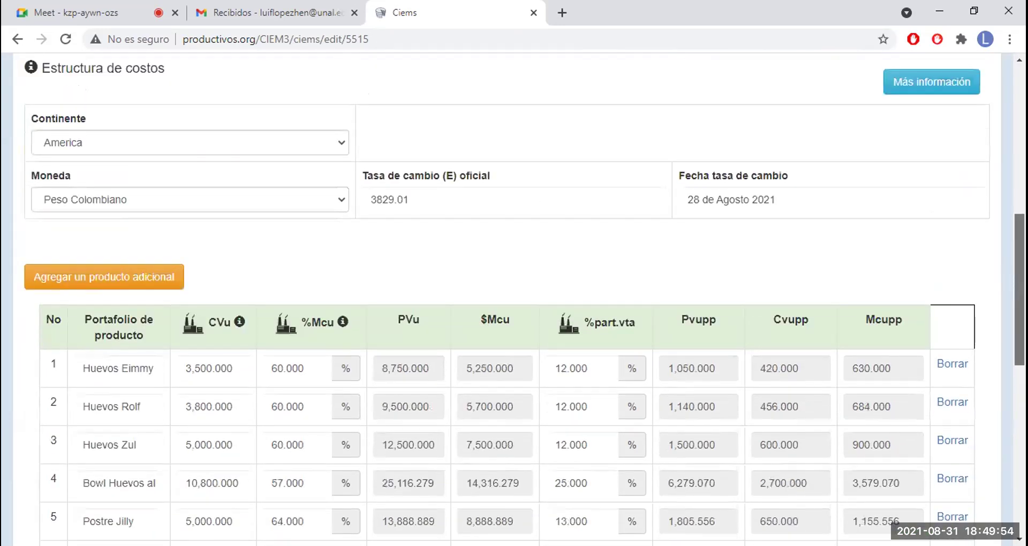
scroll(513, 299, "up", 2)
scroll(514, 300, "down", 5)
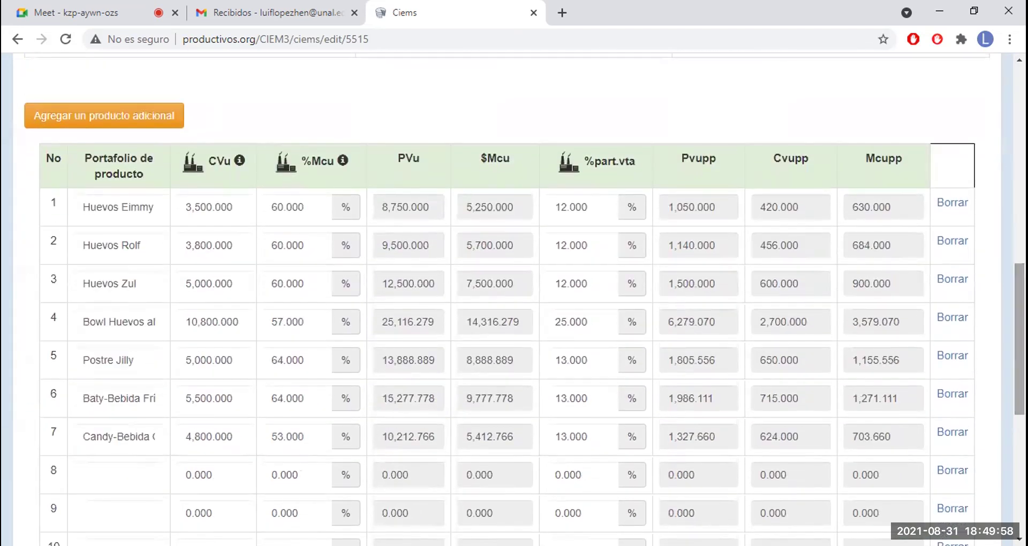
scroll(514, 299, "down", 1)
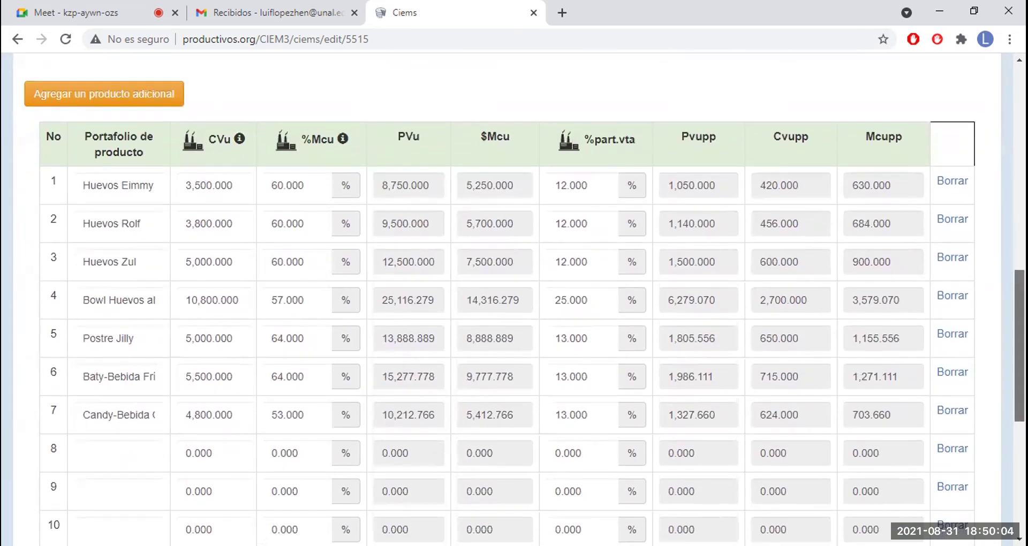
Open the Tamaño de la demanda section and review each product's market, number of inhabitants, per capita units and total monetary demand.
scroll(514, 299, "up", 3)
scroll(514, 299, "up", 10)
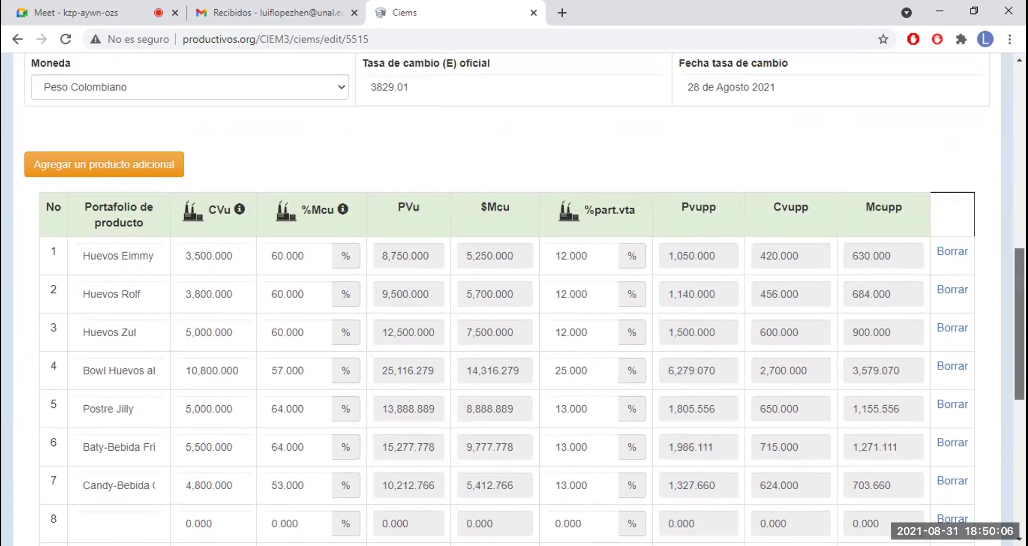
scroll(514, 300, "up", 2)
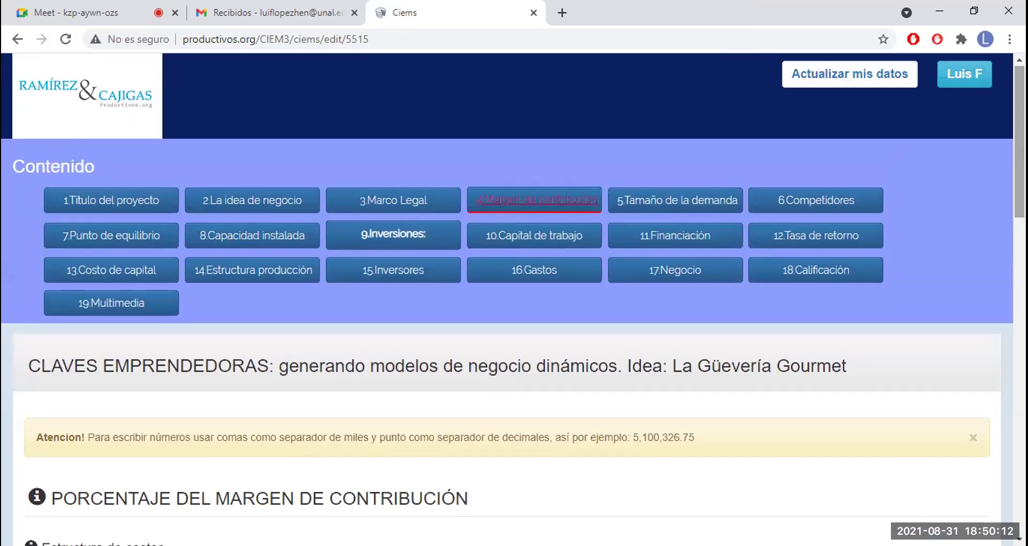
left_click(689, 200)
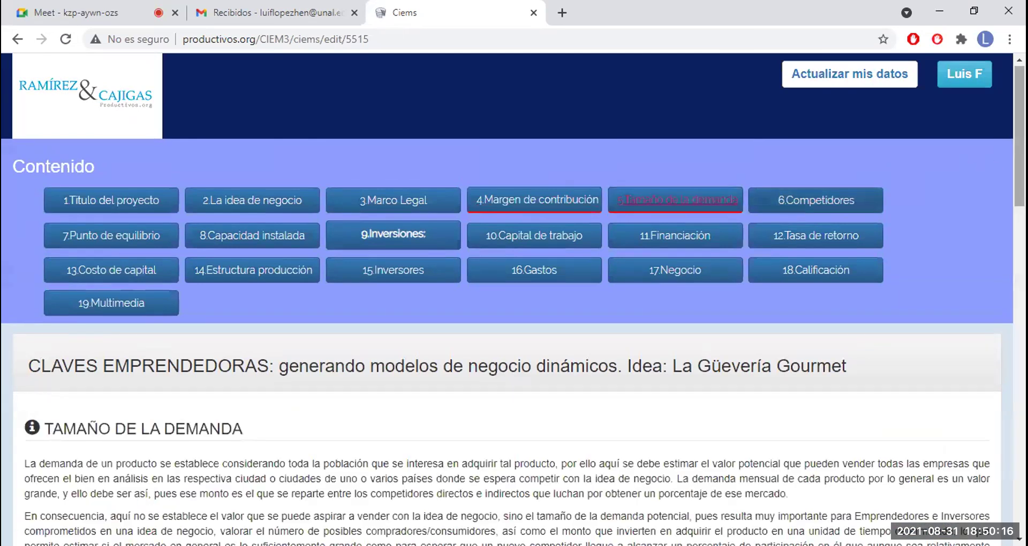
scroll(514, 300, "down", 8)
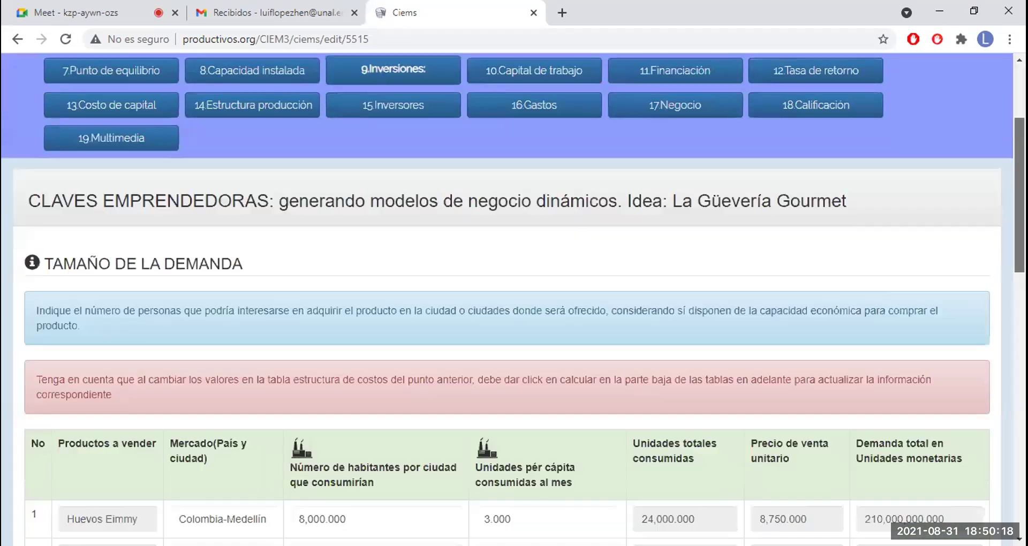
scroll(514, 300, "down", 2)
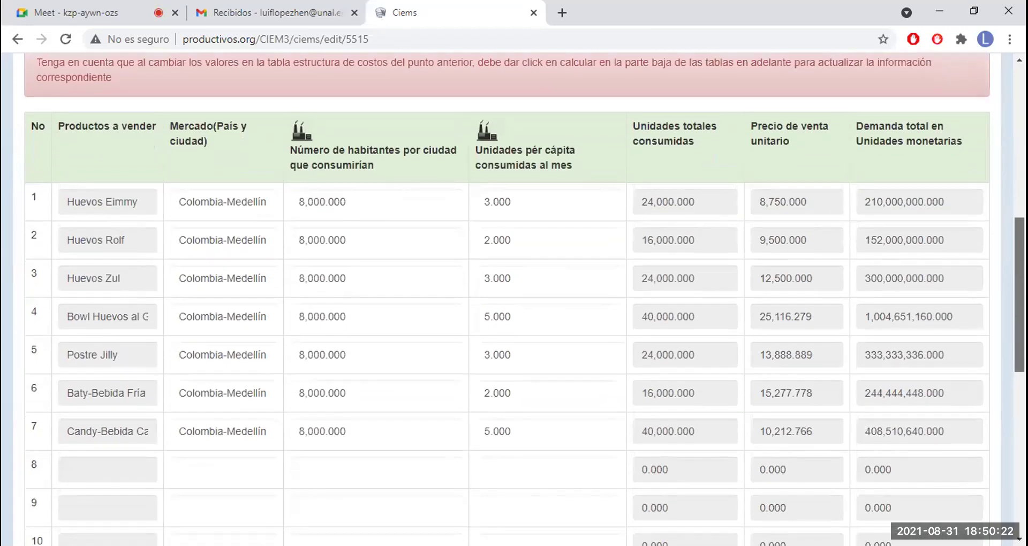
scroll(514, 300, "down", 1)
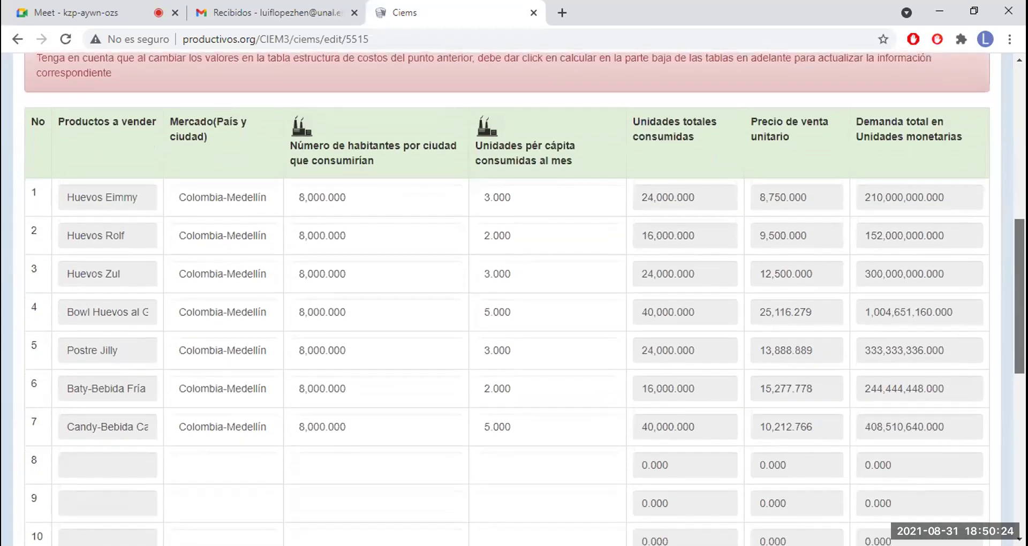
scroll(514, 300, "down", 2)
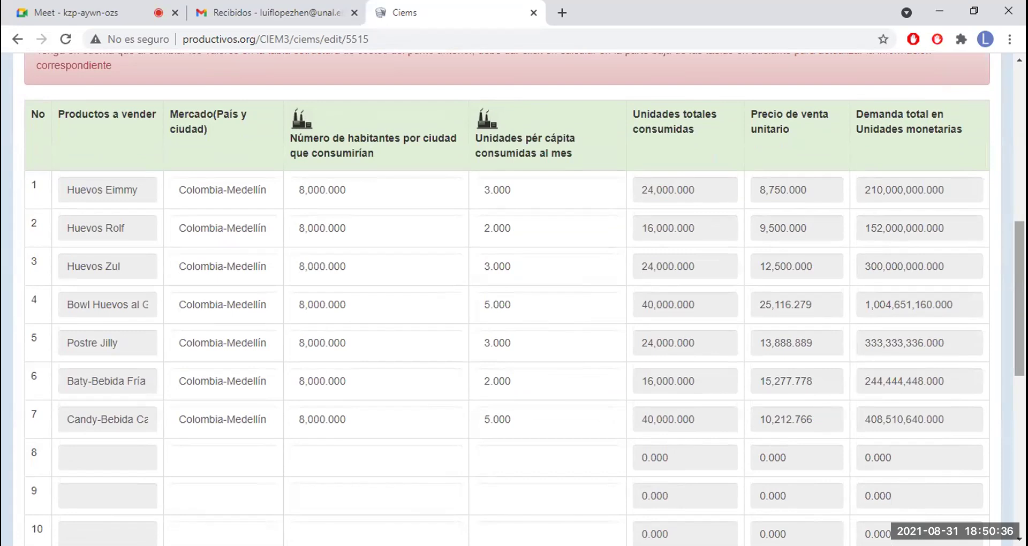
scroll(514, 300, "down", 1)
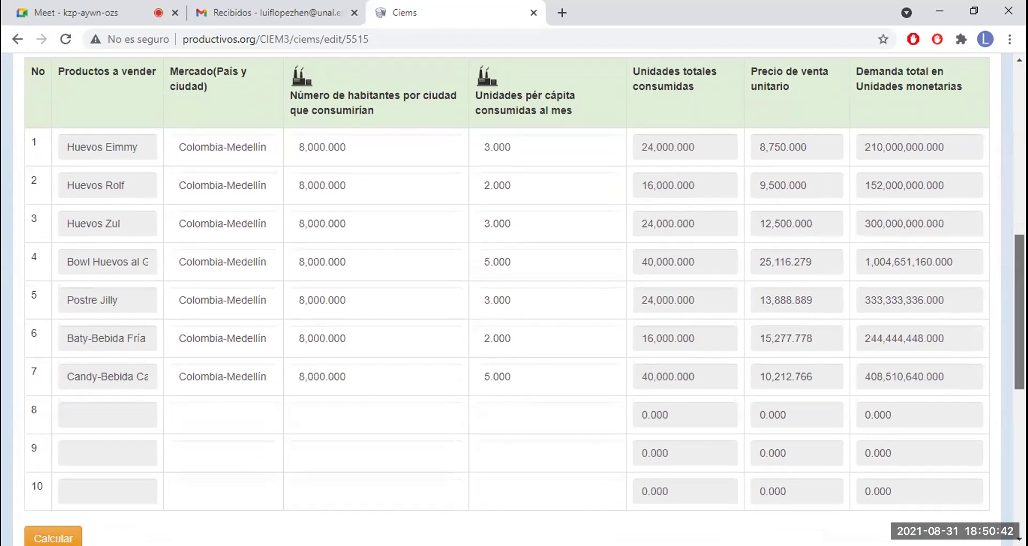
scroll(507, 284, "up", 1)
scroll(507, 289, "up", 1)
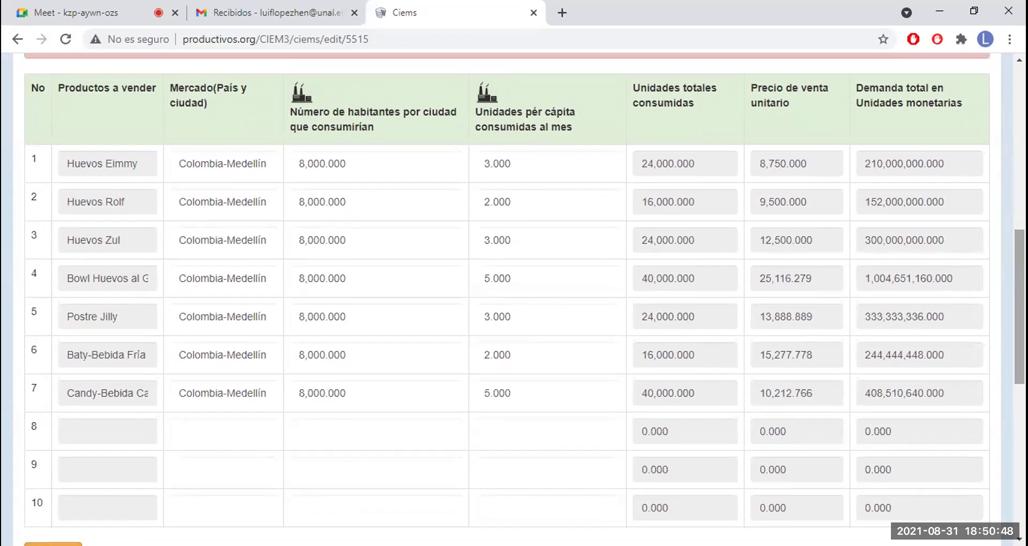
Check the demand's total sums in local currency and dollars and its CIEM rating against the product rows.
scroll(507, 300, "up", 5)
scroll(506, 299, "up", 5)
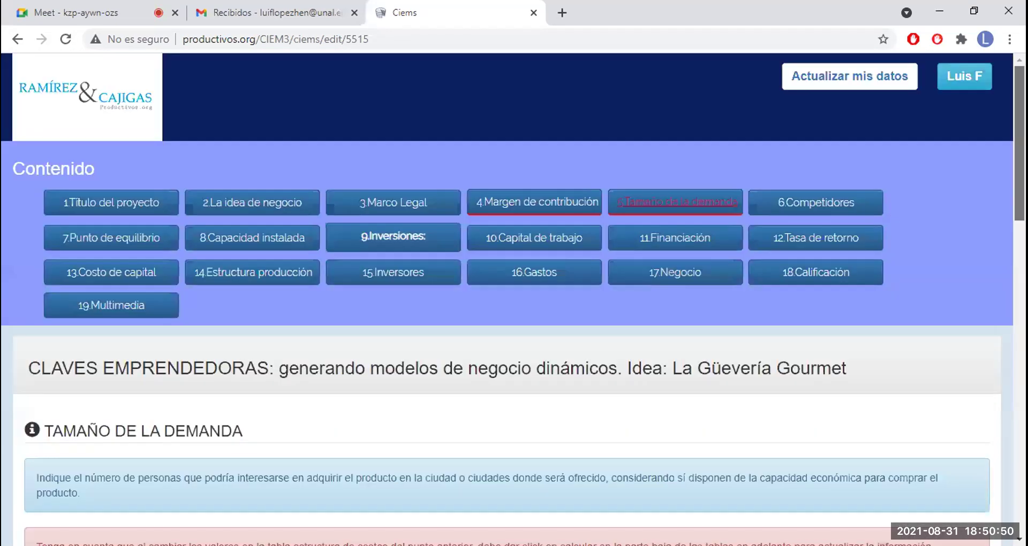
scroll(507, 299, "down", 12)
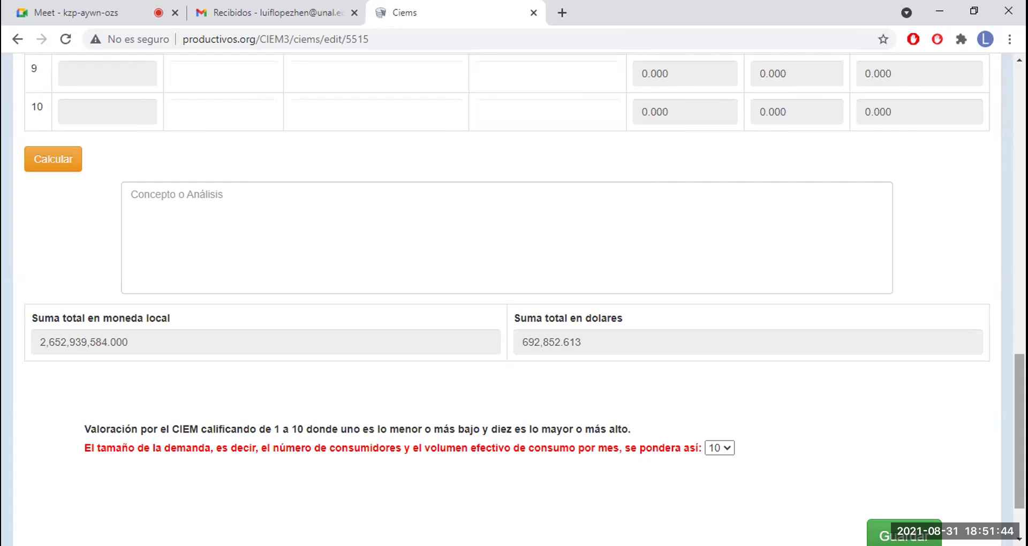
scroll(506, 299, "up", 1)
scroll(507, 299, "up", 1)
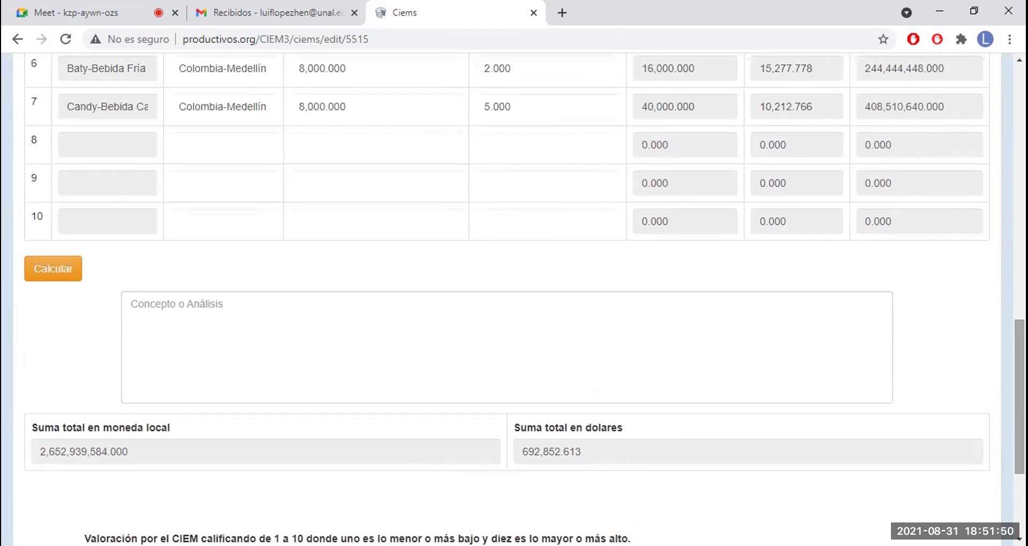
scroll(507, 300, "up", 3)
scroll(507, 300, "down", 5)
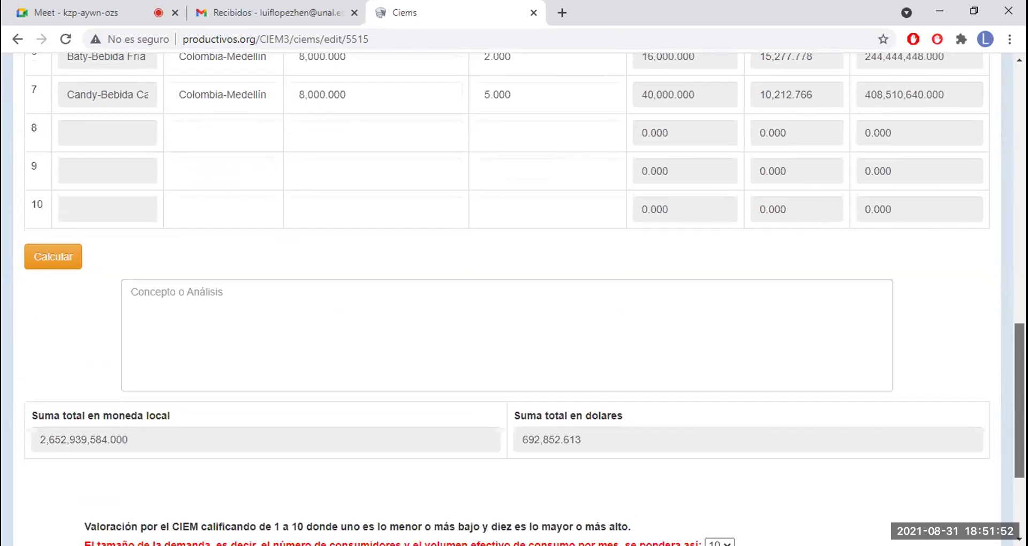
scroll(507, 299, "down", 1)
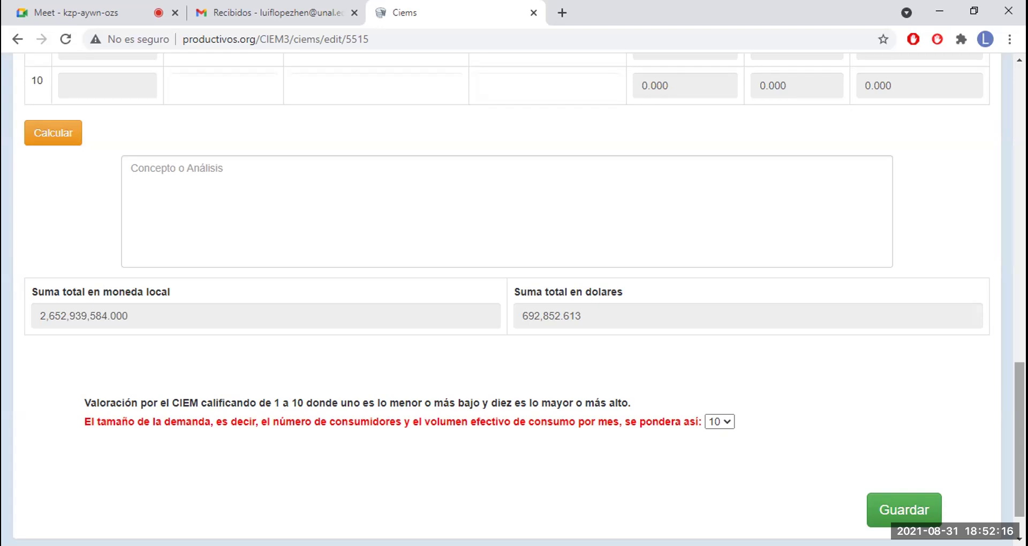
Open the Competidores section and review each competitor's type, strategy, time competing, brand image and market share.
scroll(508, 299, "up", 17)
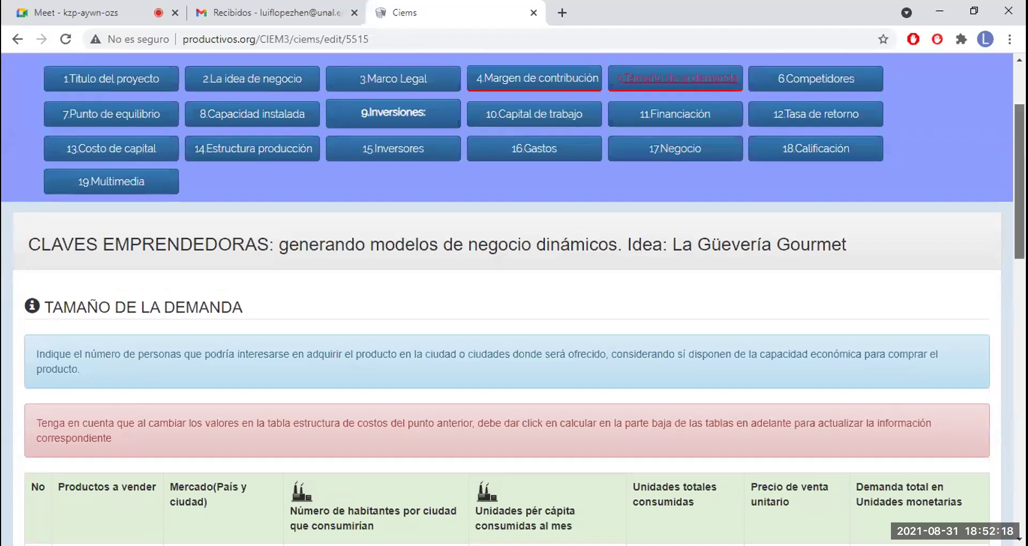
scroll(507, 300, "down", 10)
scroll(812, 217, "up", 10)
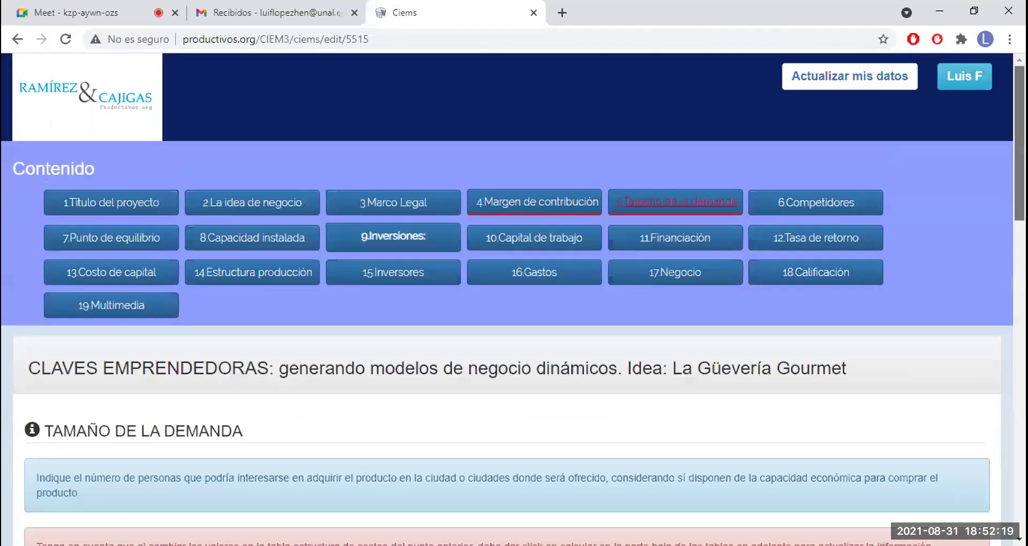
left_click(810, 208)
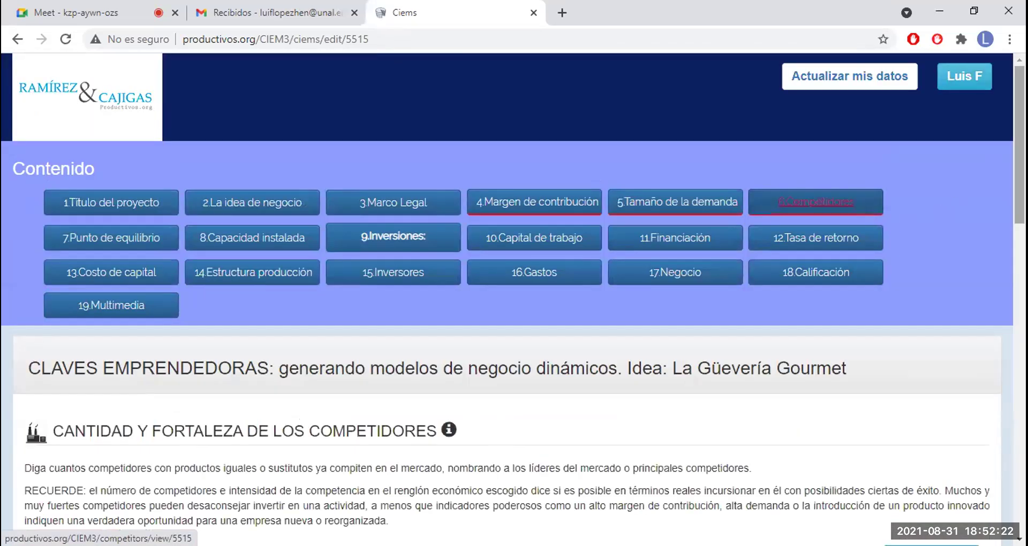
scroll(514, 300, "down", 5)
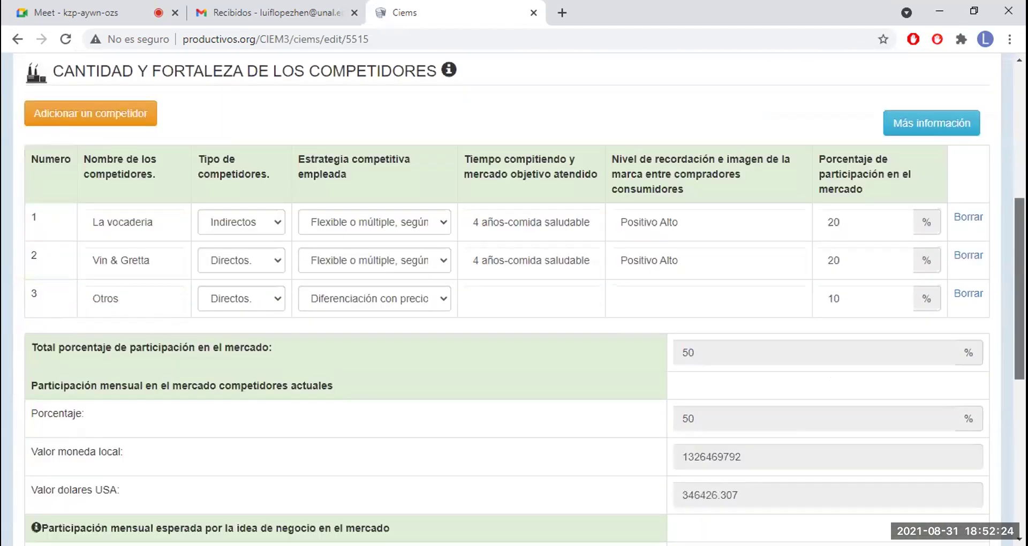
scroll(515, 300, "up", 1)
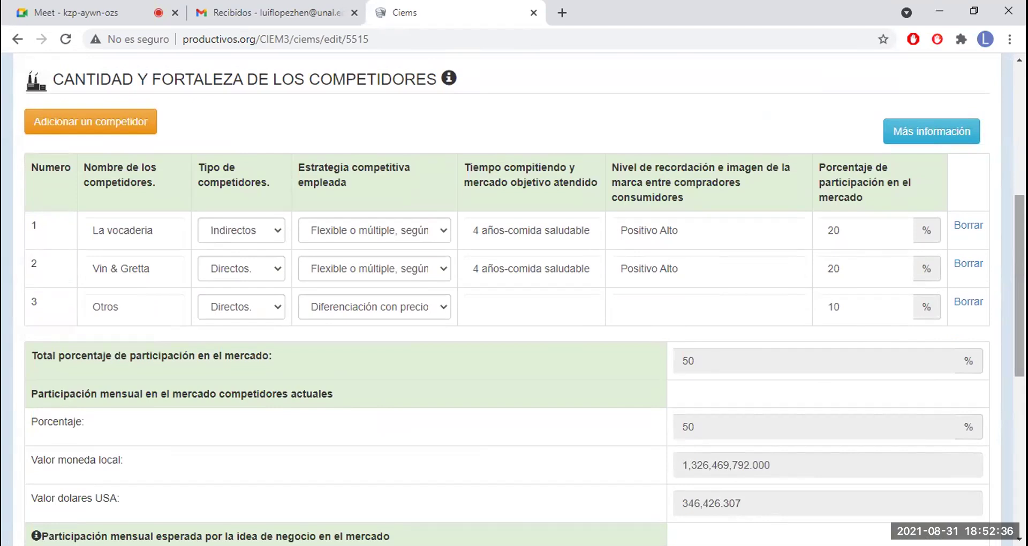
scroll(514, 300, "up", 2)
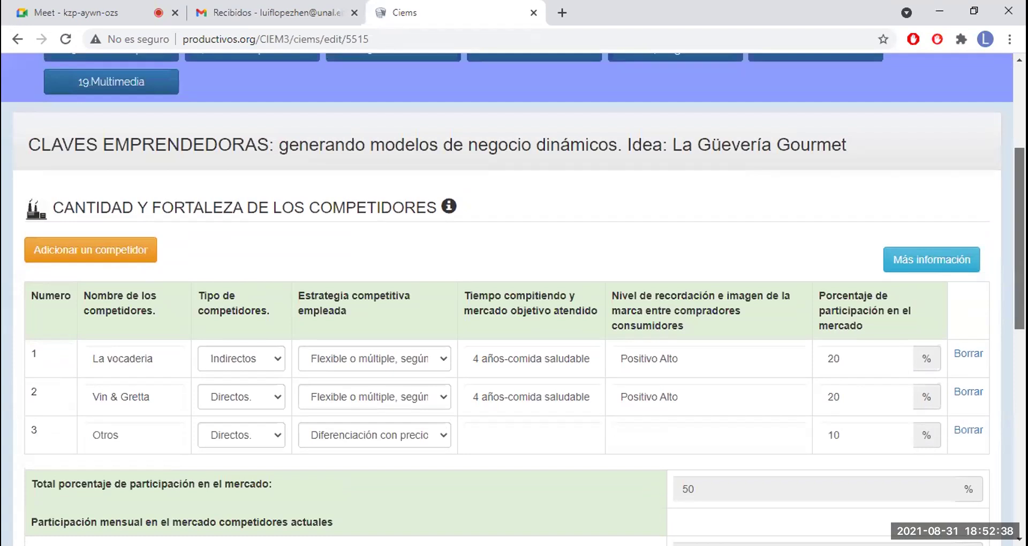
Compare the current competitors' monthly market participation with the participation expected for the business idea, in percentage, local currency and dollars.
scroll(514, 299, "down", 3)
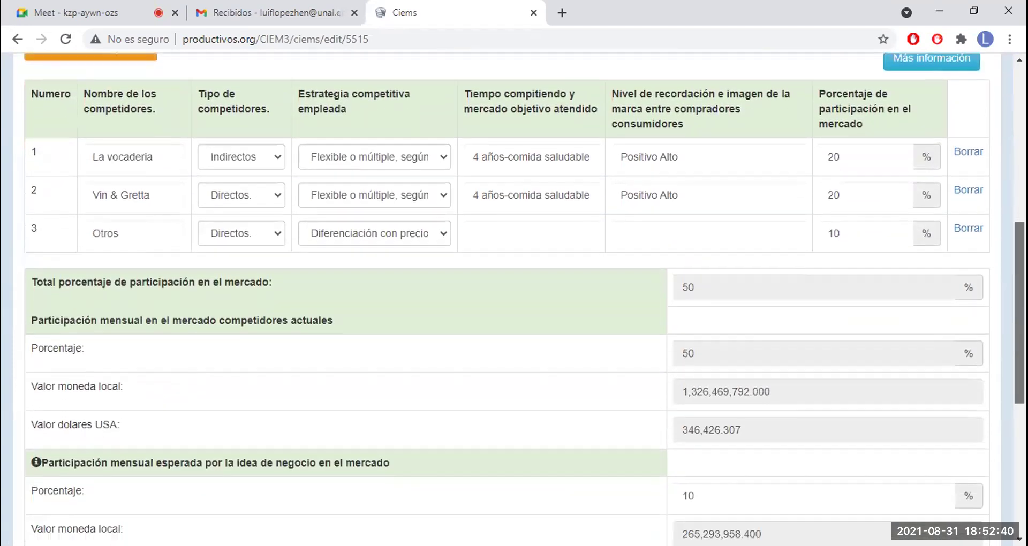
scroll(514, 300, "up", 2)
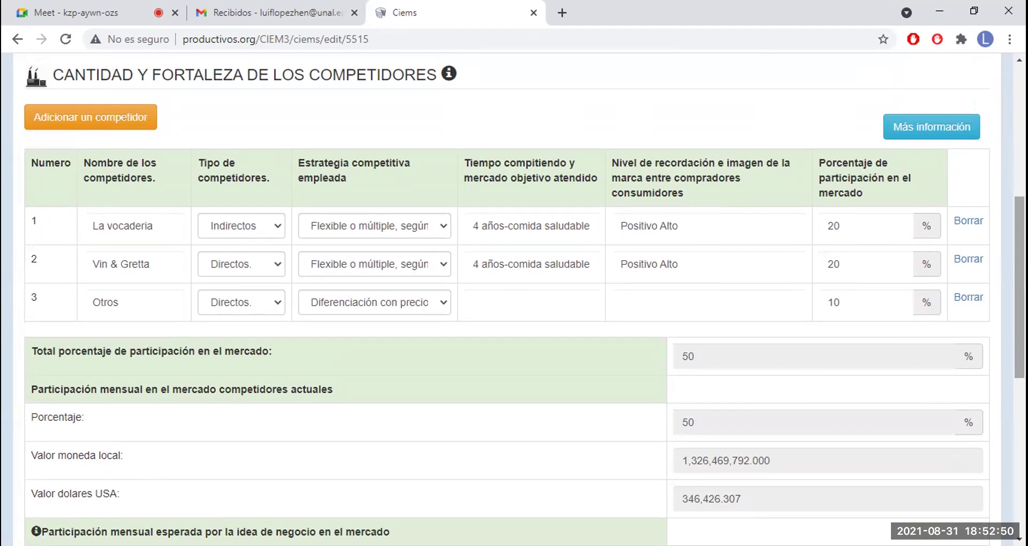
scroll(514, 300, "down", 4)
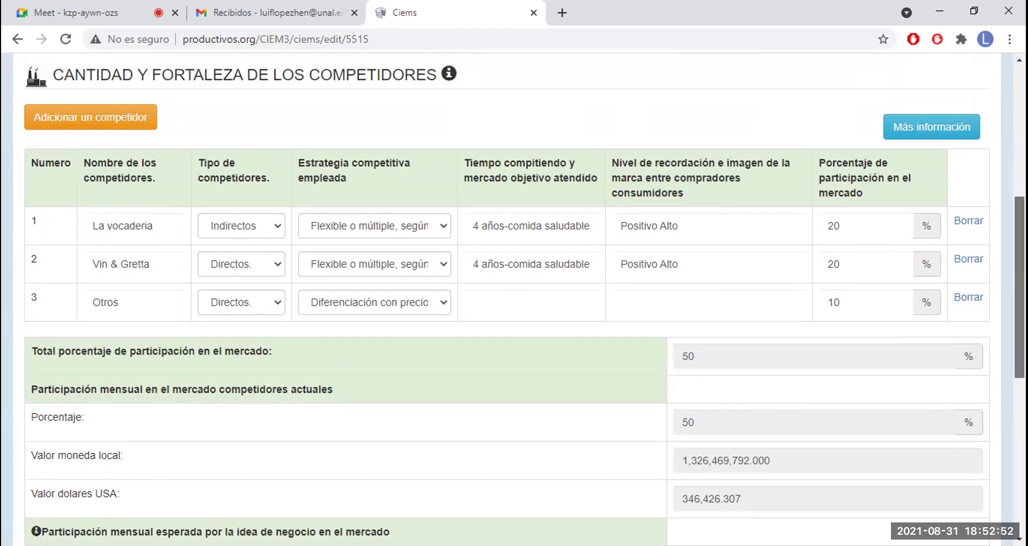
scroll(514, 300, "up", 1)
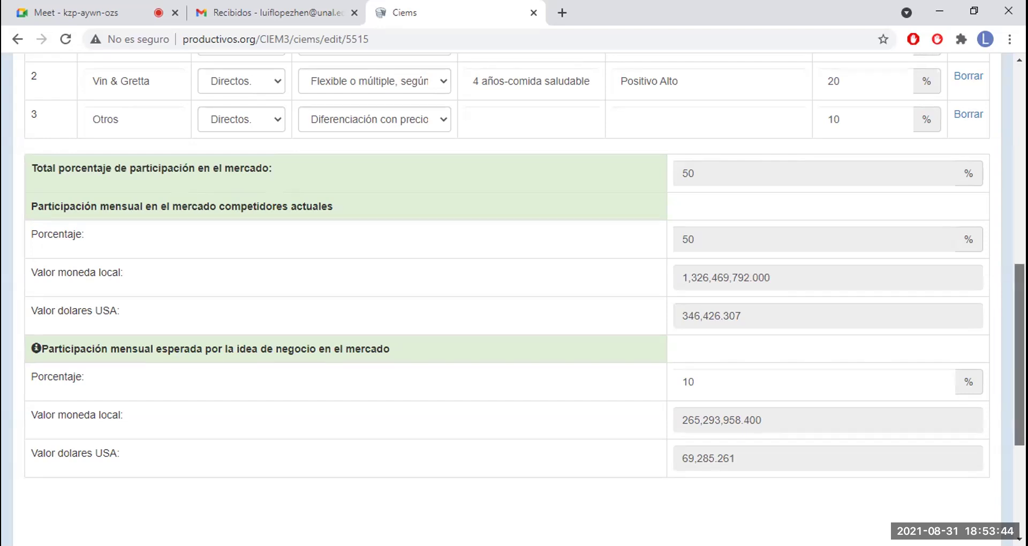
scroll(514, 267, "up", 1)
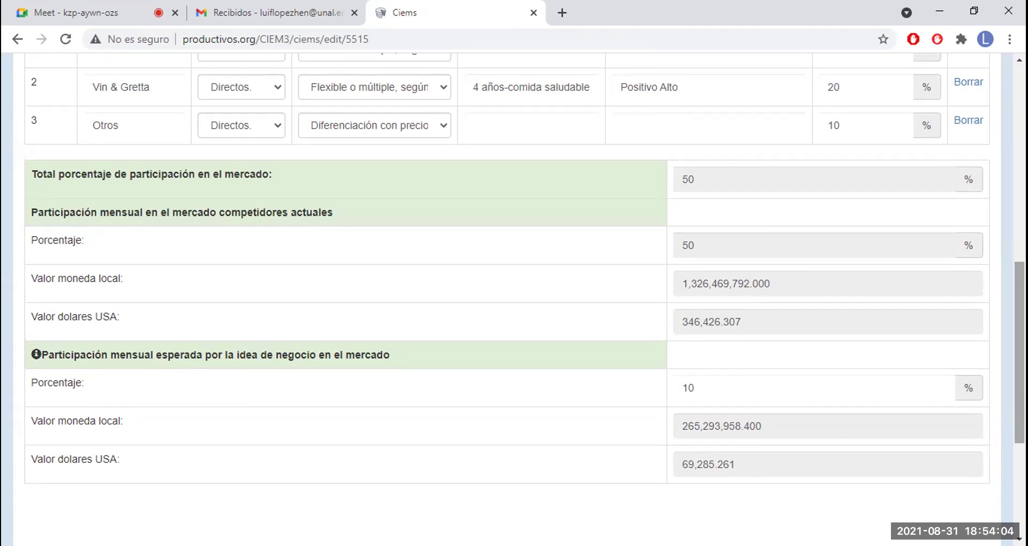
Open the Punto de equilibrio section and review the general administration fixed costs, starting with Arriendo, Aseo, Cafetería and Papelería.
scroll(514, 295, "up", 10)
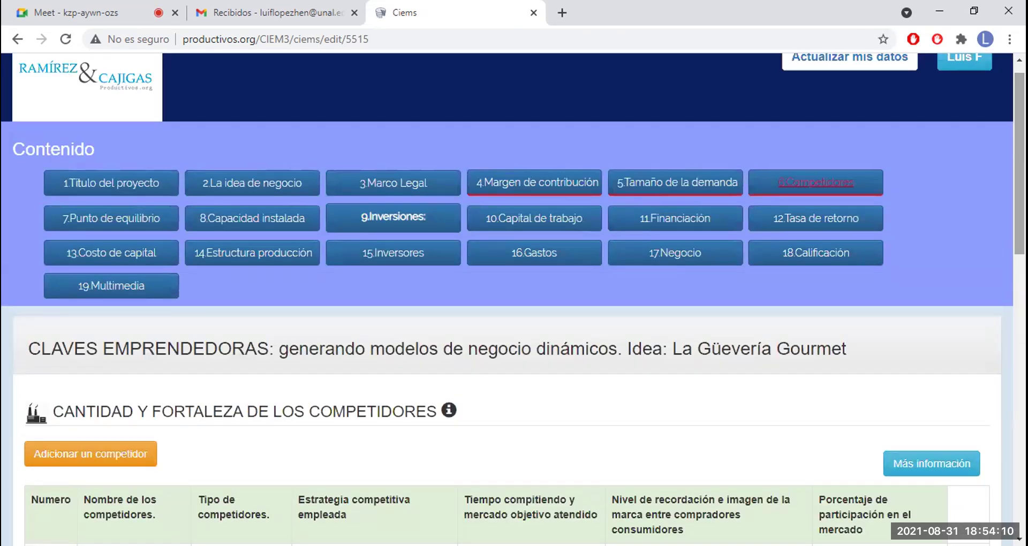
left_click(142, 217)
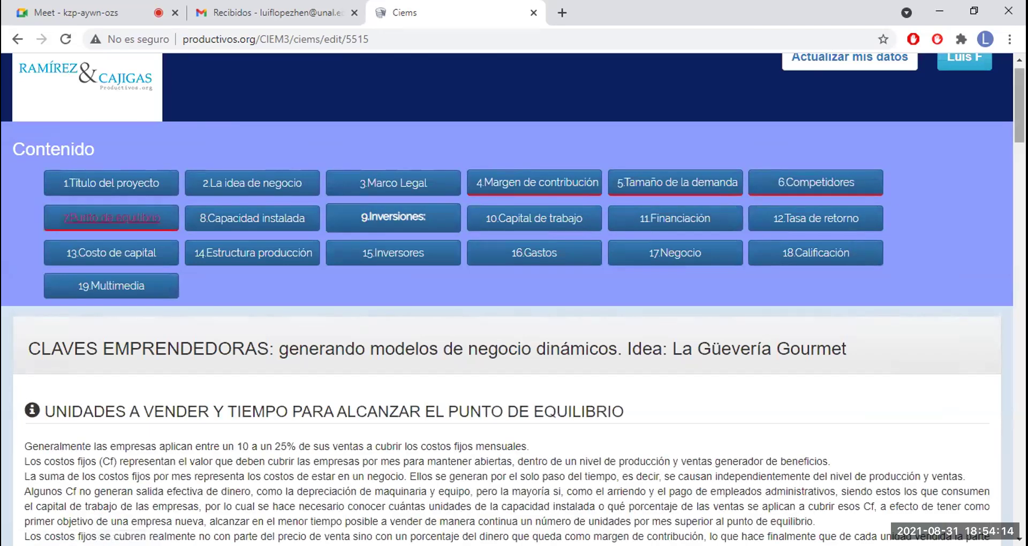
scroll(514, 299, "down", 6)
scroll(514, 300, "down", 1)
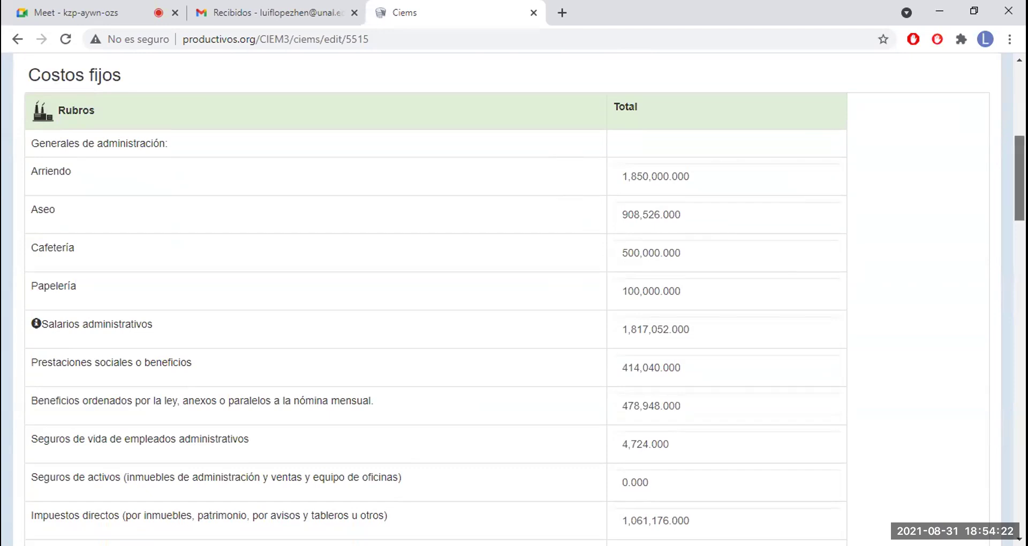
scroll(514, 300, "down", 1)
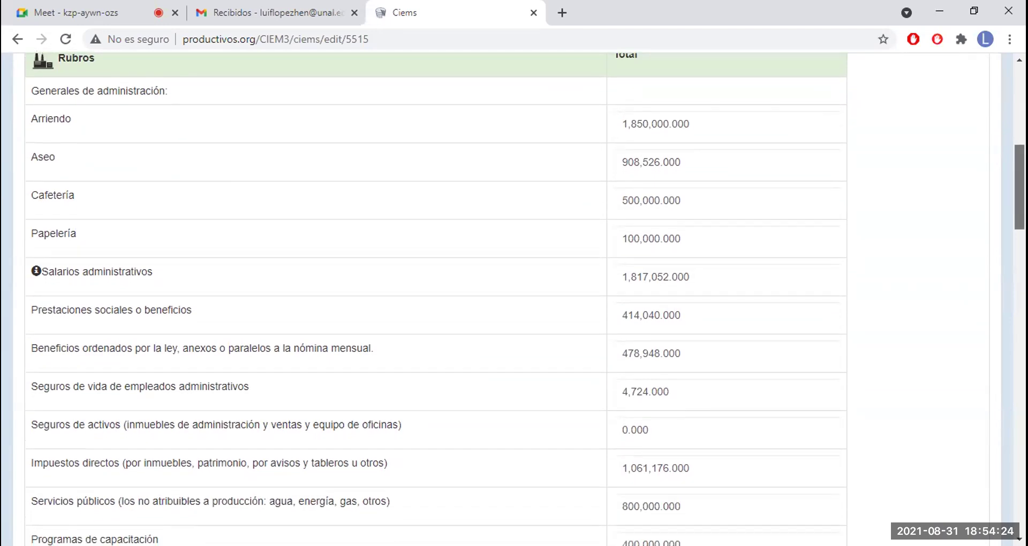
scroll(514, 299, "up", 1)
scroll(514, 299, "up", 1)
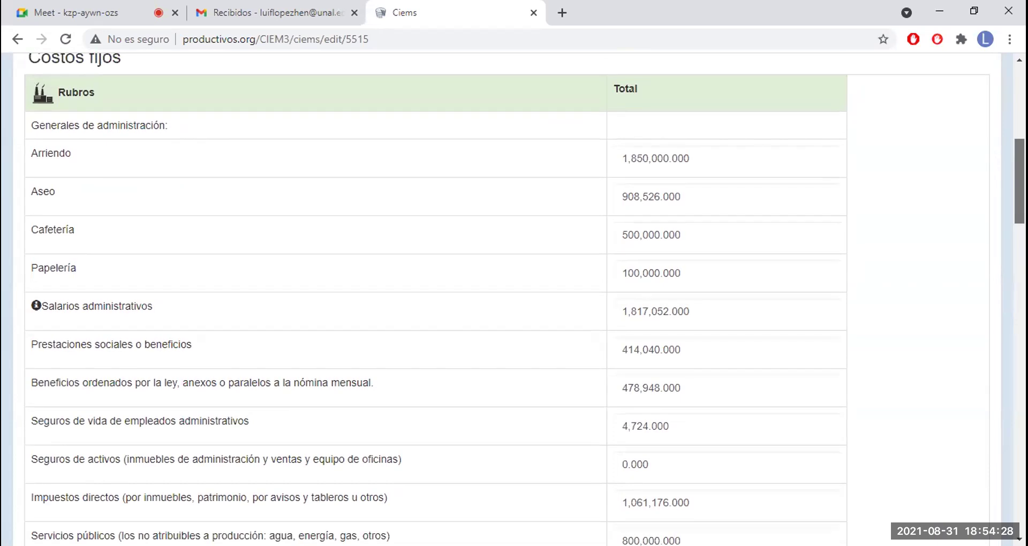
Examine the administrative salaries, social benefits, insurance, taxes, public services and advisory items in the fixed costs table.
scroll(514, 299, "up", 1)
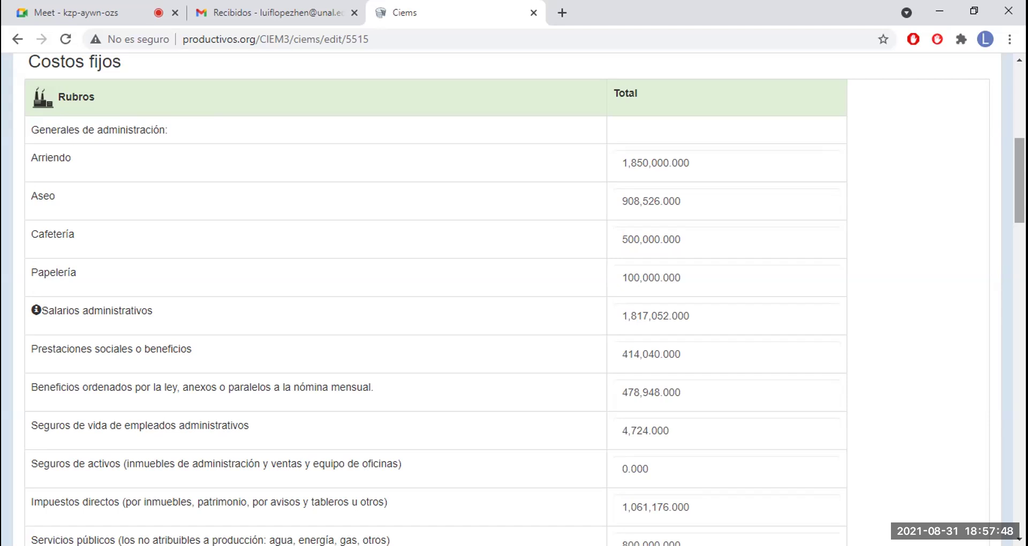
scroll(515, 300, "down", 1)
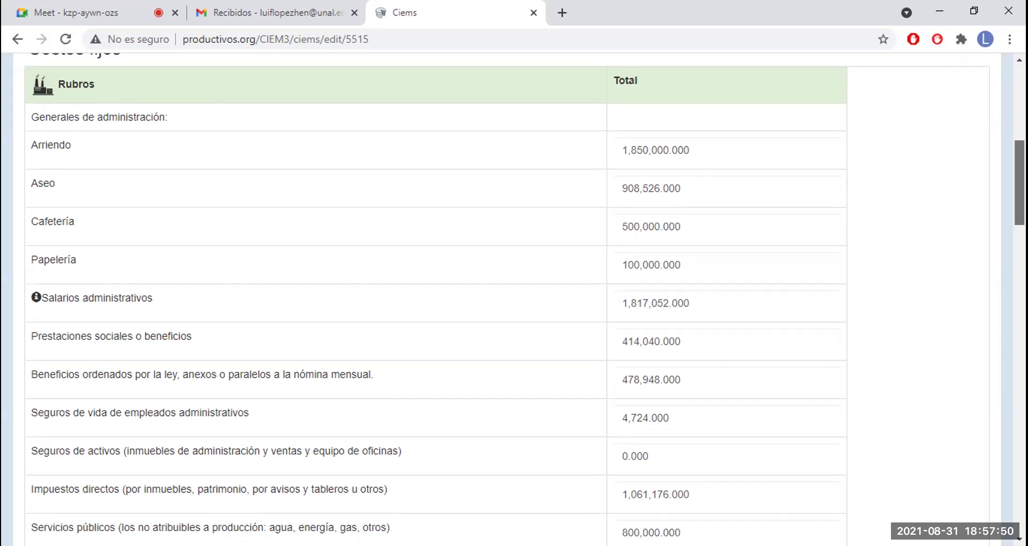
scroll(513, 299, "down", 1)
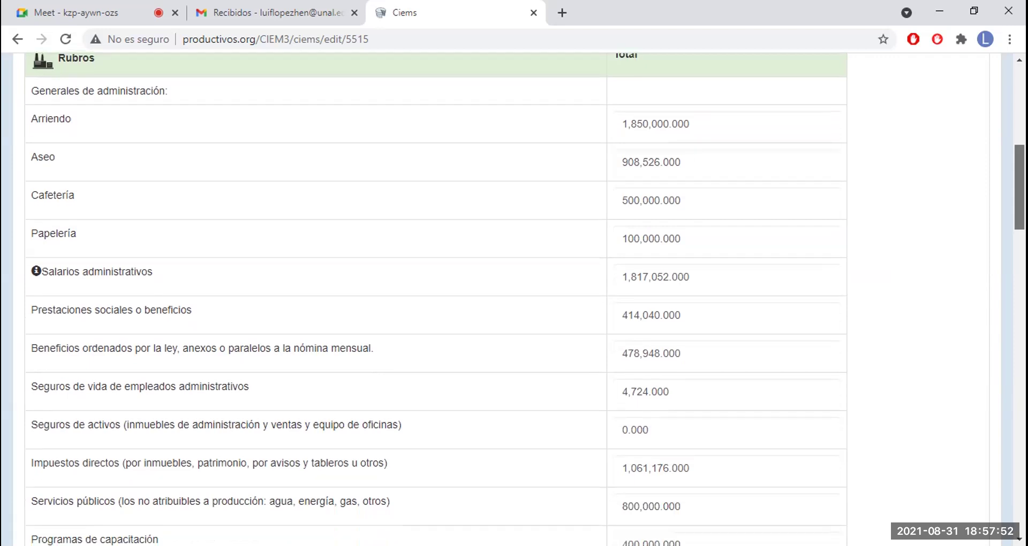
scroll(514, 299, "down", 1)
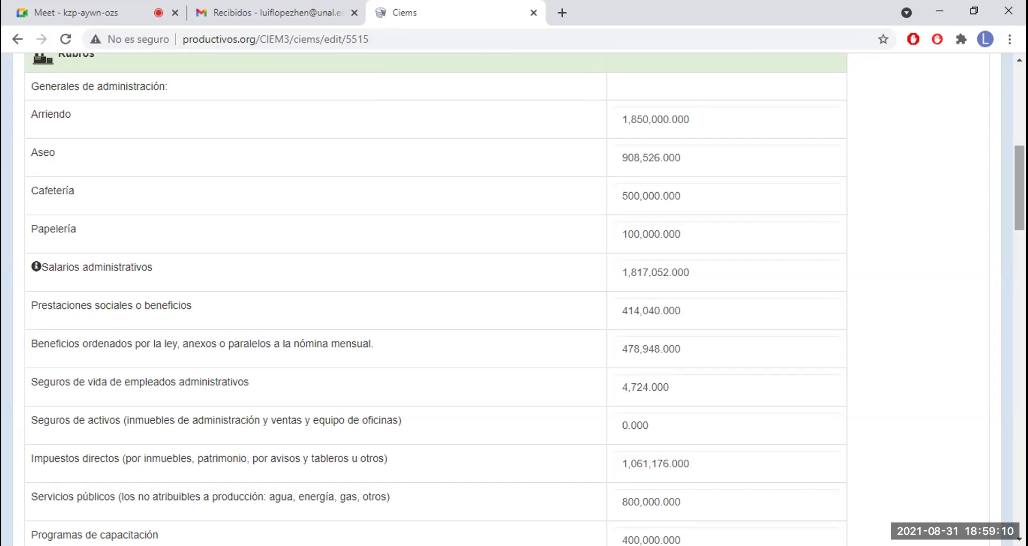
scroll(514, 300, "down", 1)
scroll(513, 299, "up", 1)
scroll(606, 208, "down", 4)
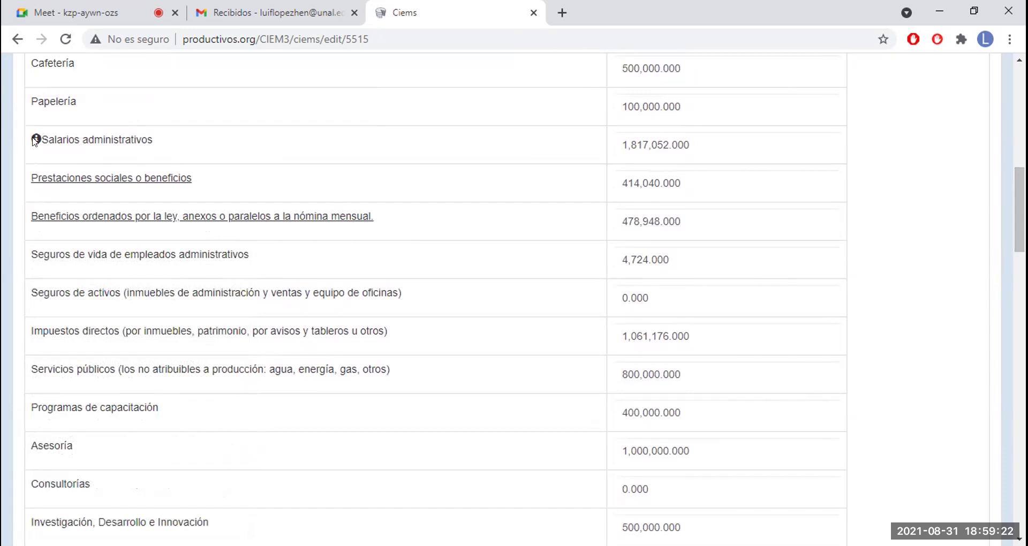
Read the help explanation for Salarios administrativos in the fixed costs table and close it.
left_click(35, 141)
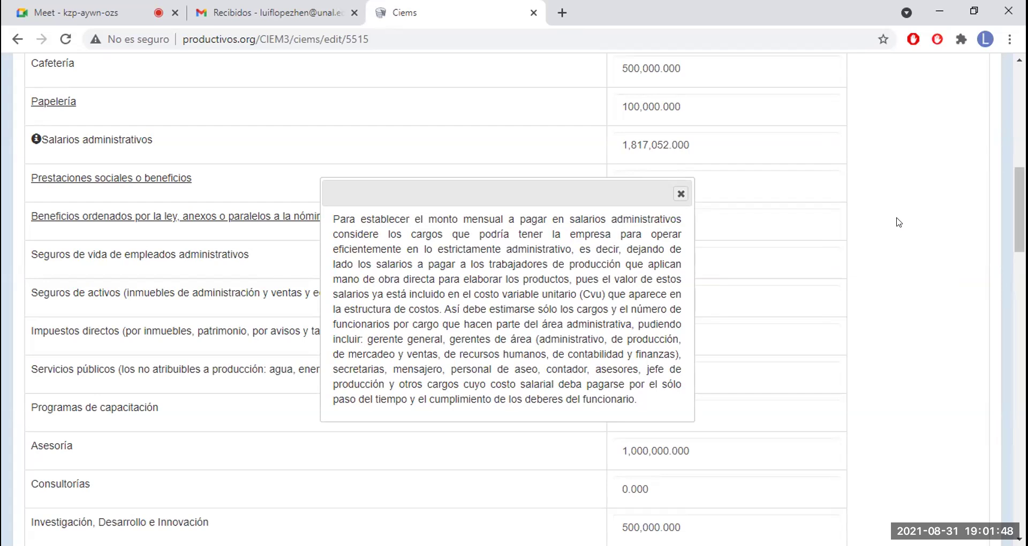
scroll(1020, 209, "up", 9)
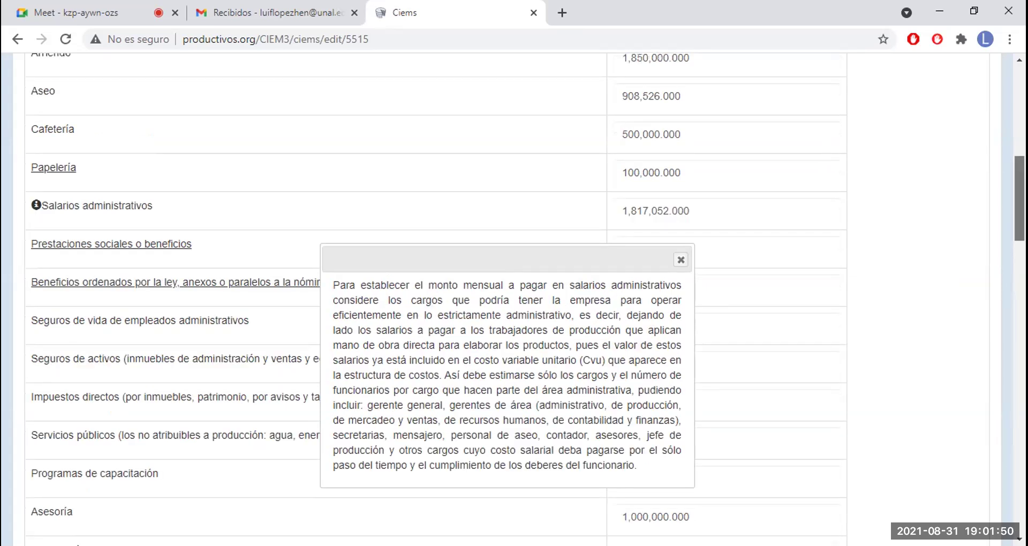
scroll(952, 264, "down", 5)
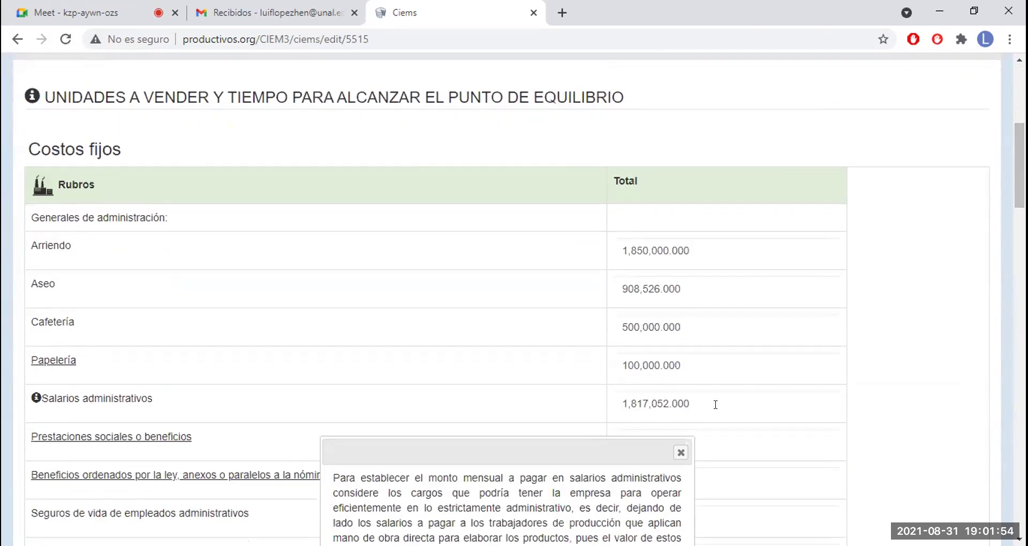
left_click(680, 452)
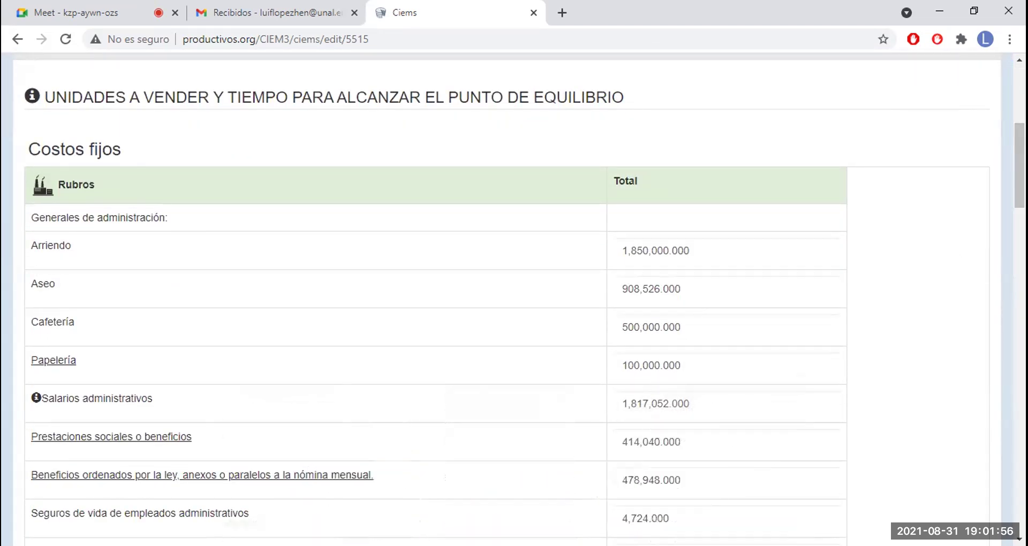
Review the Arriendo amount among the general administration items of the Costos fijos table.
scroll(1019, 166, "down", 1)
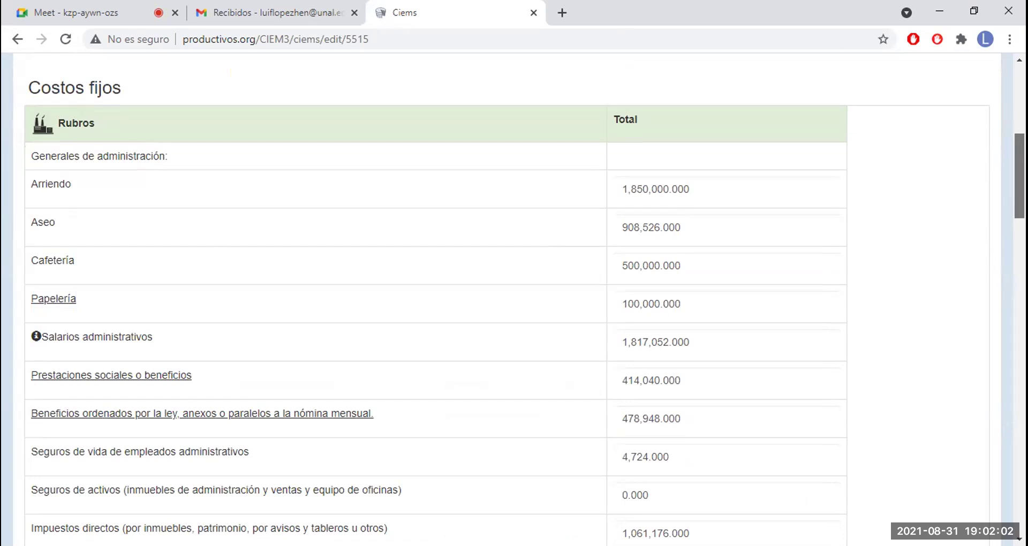
scroll(514, 300, "down", 1)
scroll(514, 299, "down", 1)
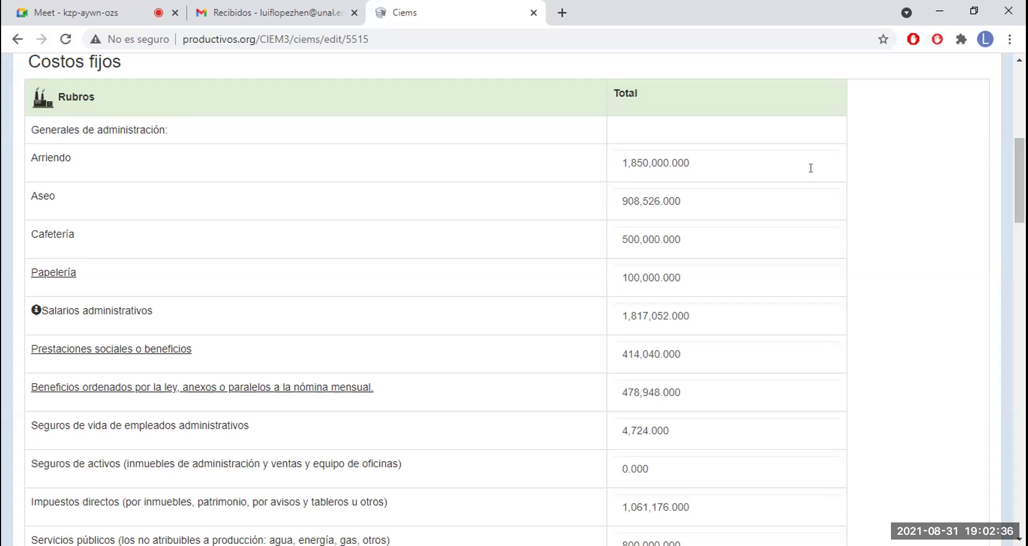
left_click(765, 166)
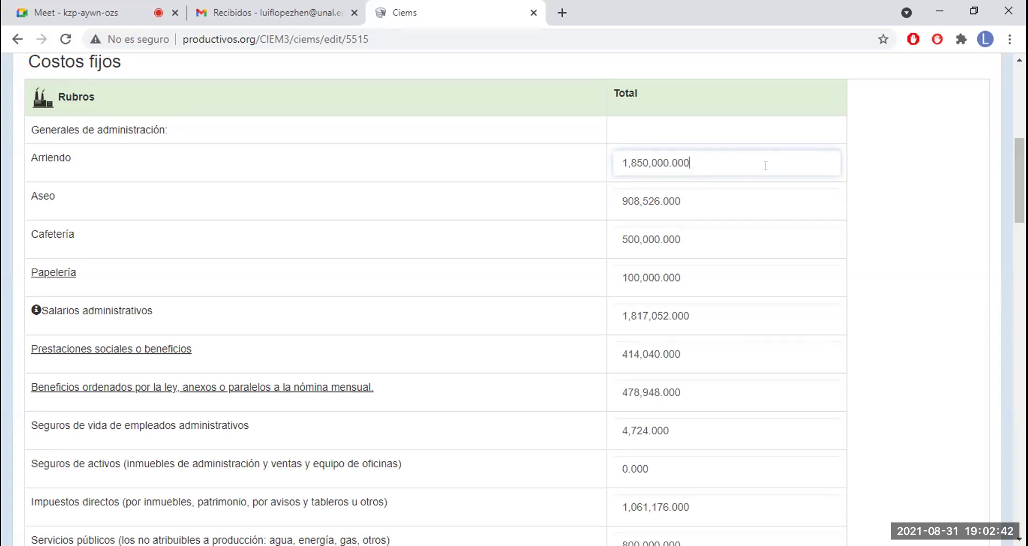
scroll(1019, 176, "up", 2)
scroll(835, 282, "down", 3)
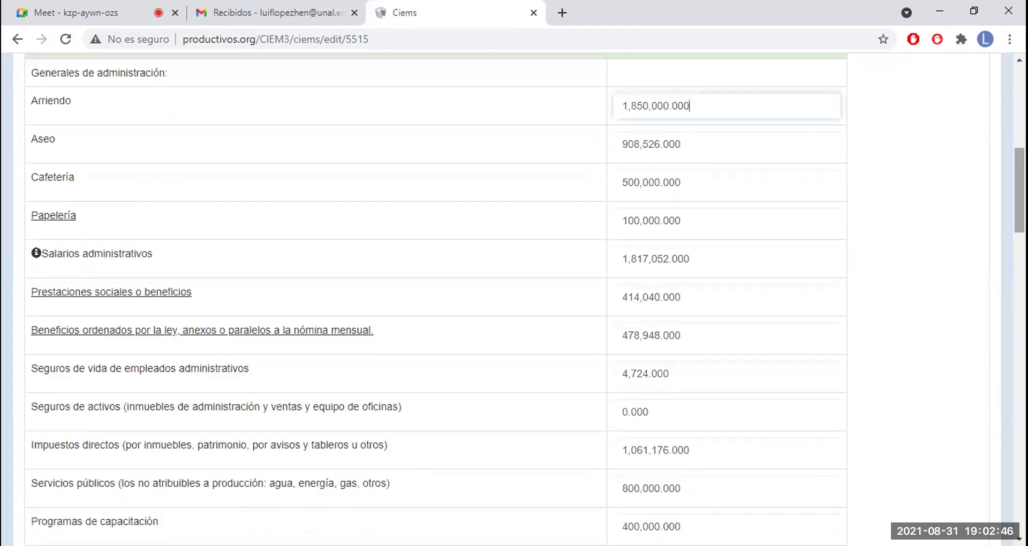
Examine the Salarios administrativos amount alongside the other fixed costs, from Arriendo through Programas de capacitación.
left_click(731, 259)
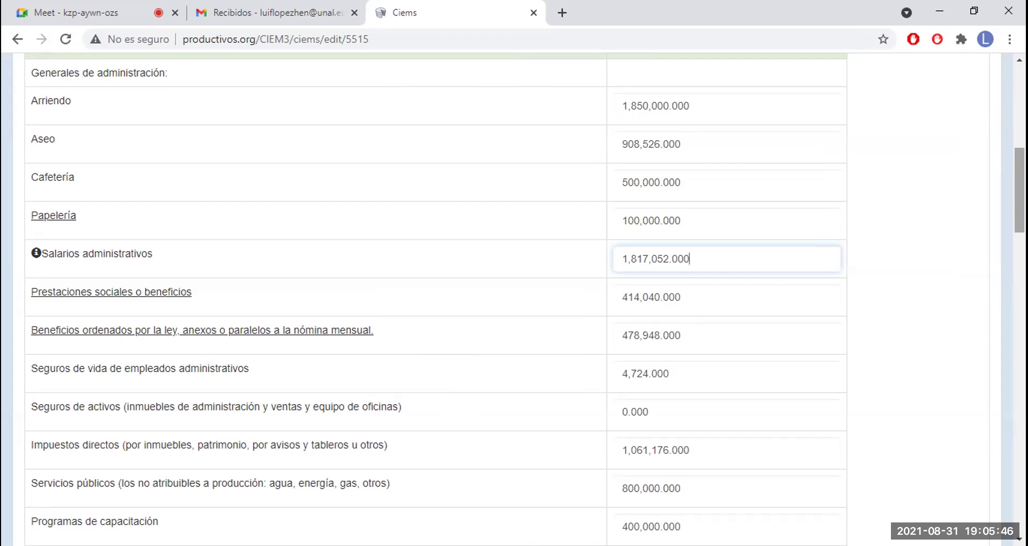
scroll(1019, 190, "up", 3)
scroll(1020, 191, "up", 2)
scroll(1019, 190, "down", 4)
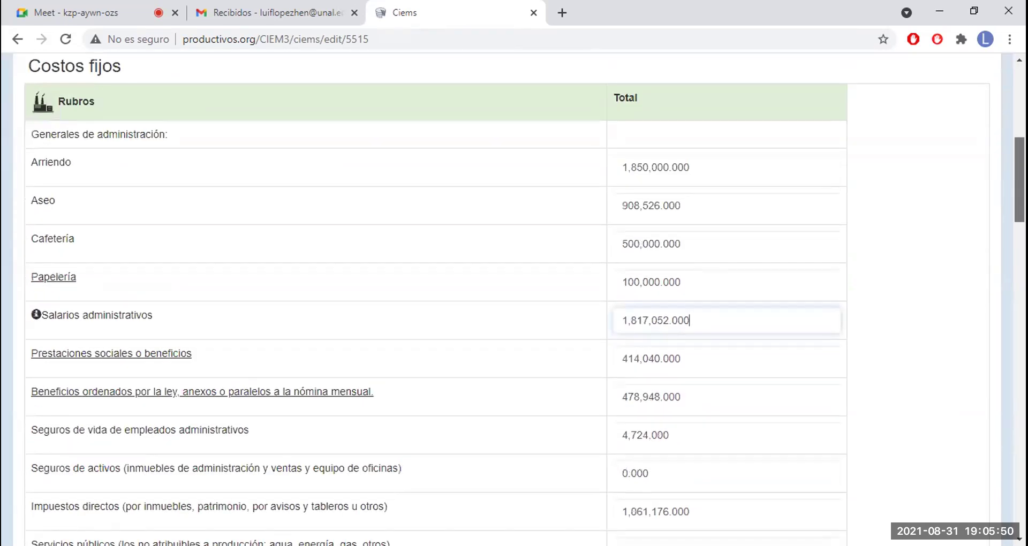
scroll(1019, 190, "down", 1)
scroll(1019, 190, "down", 1)
scroll(1019, 190, "up", 1)
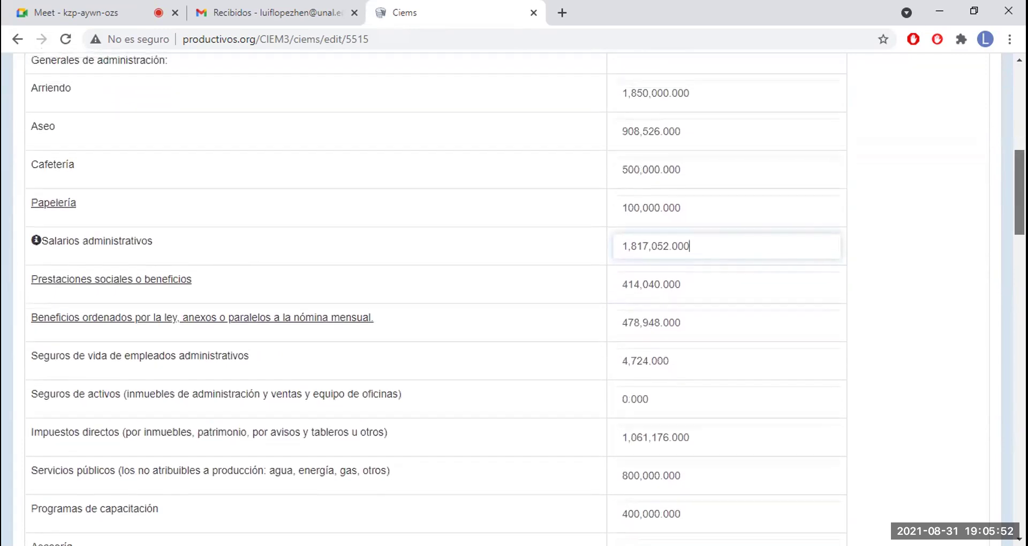
scroll(514, 299, "up", 3)
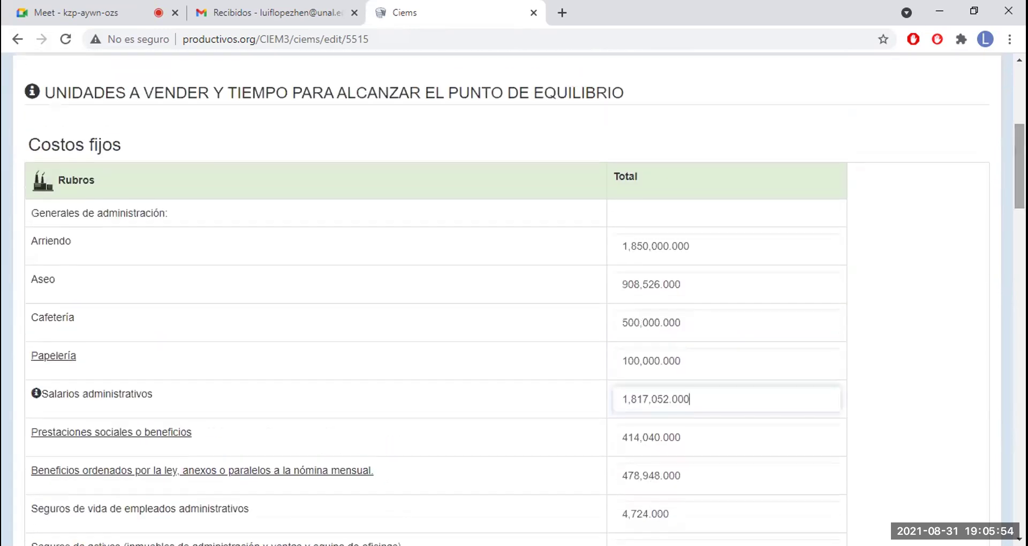
scroll(513, 300, "up", 2)
scroll(515, 300, "down", 3)
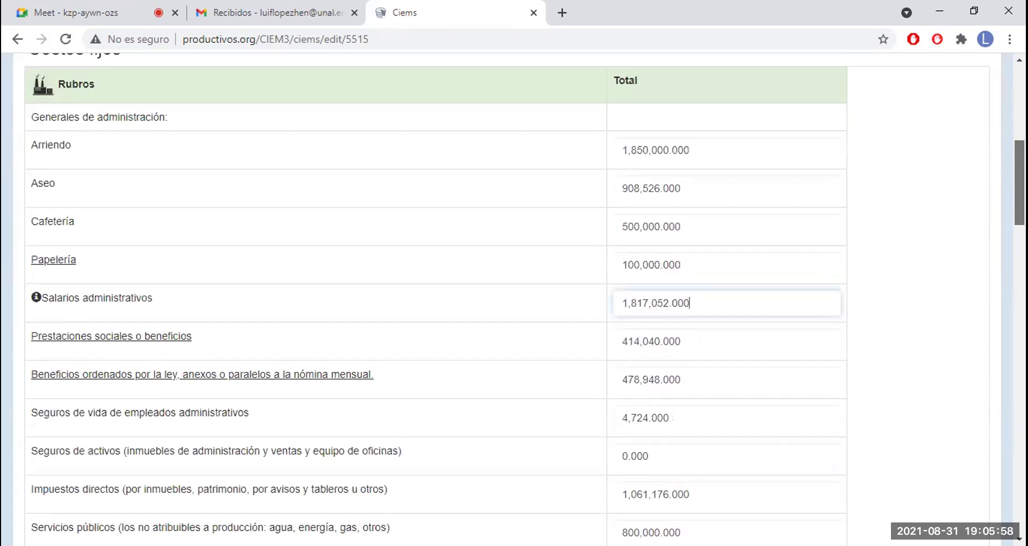
scroll(514, 299, "down", 1)
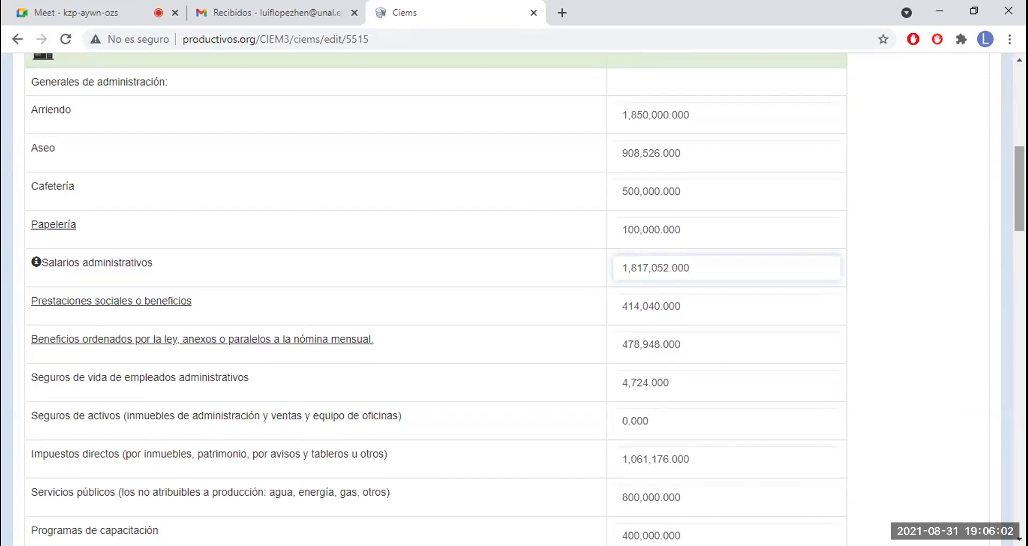
scroll(514, 299, "up", 2)
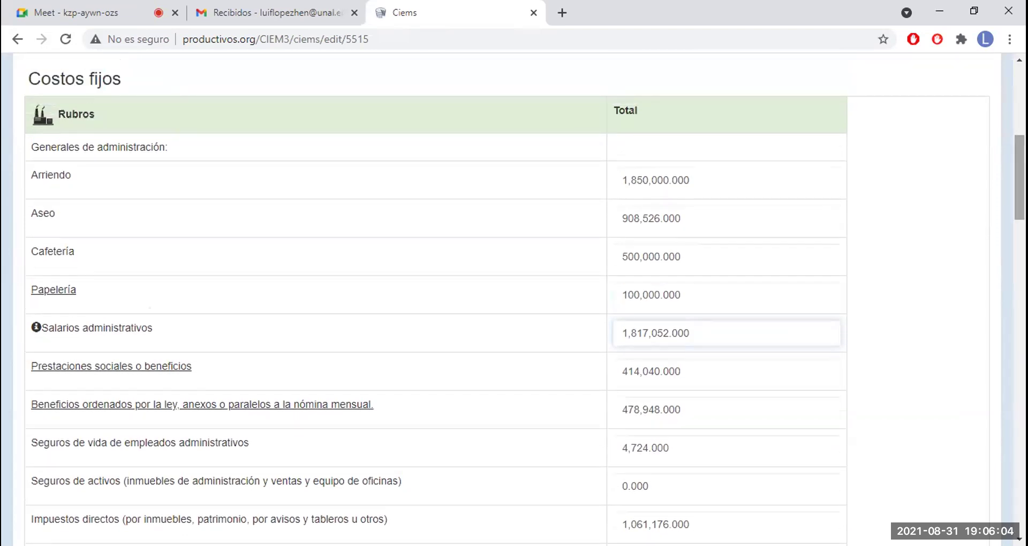